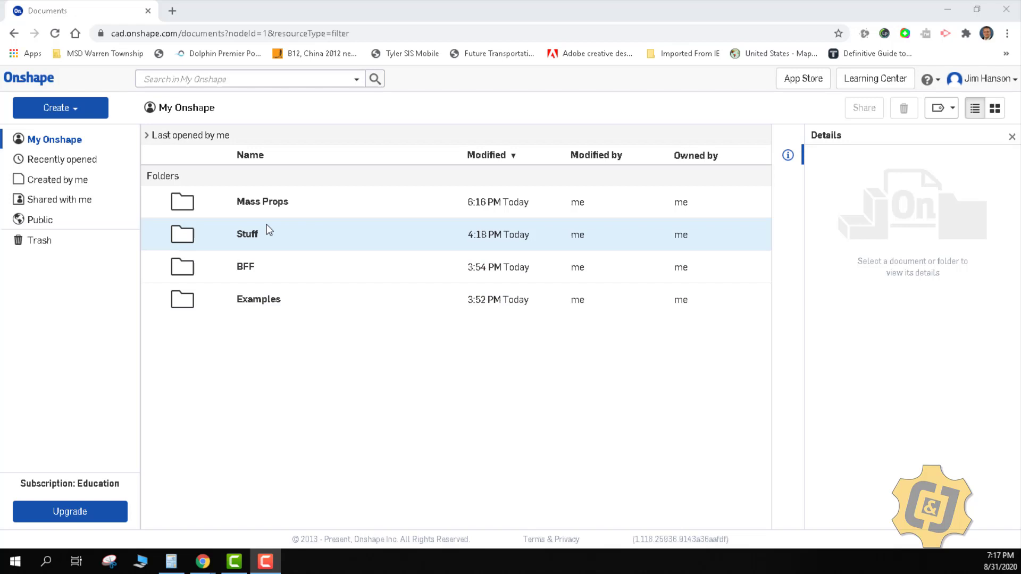
Step: Create a new document named "Support Bracket" in the Mass Props folder
left_click(267, 206)
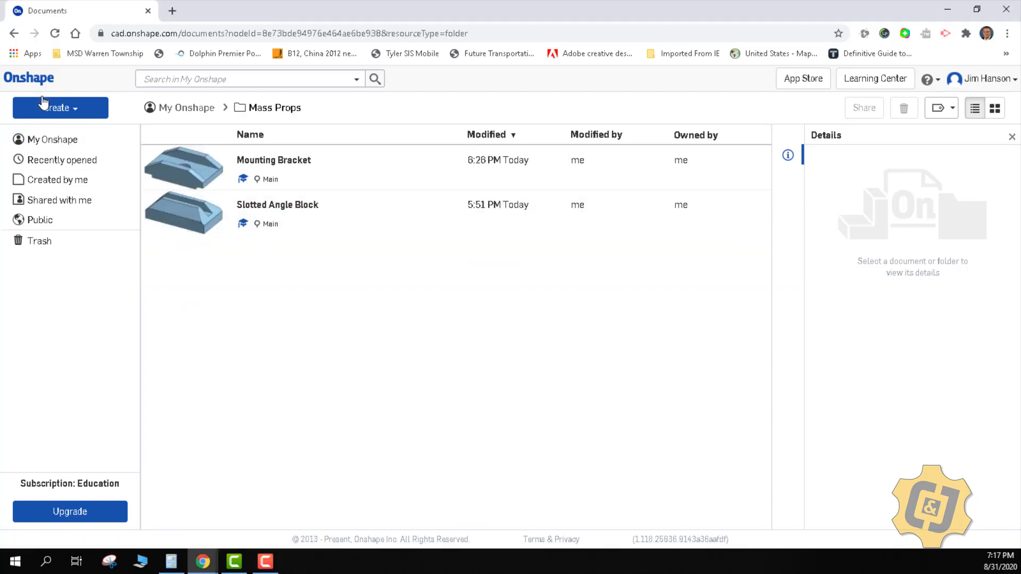
left_click(61, 107)
left_click(56, 131)
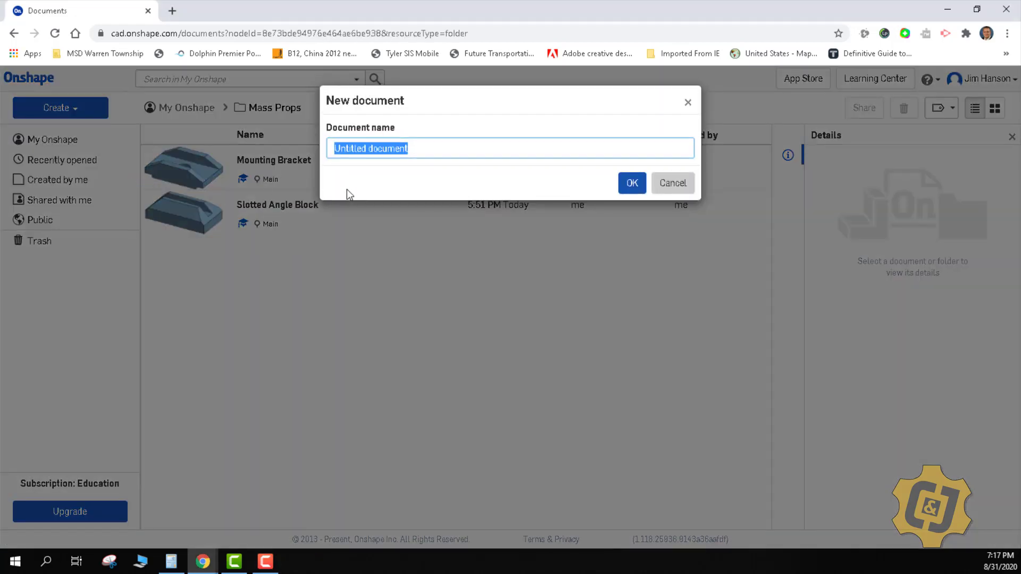
type("Sup")
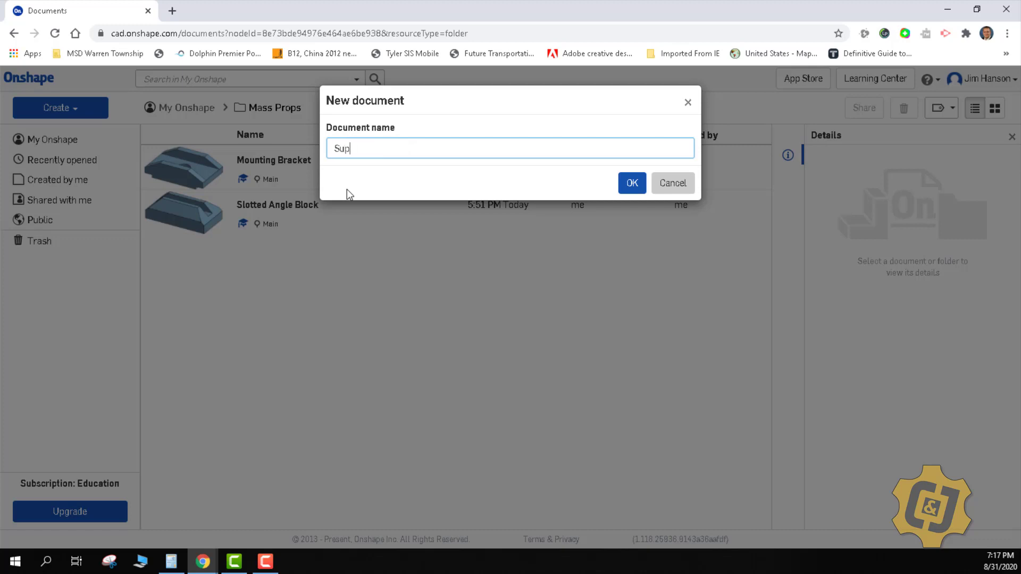
type("port Bracket")
key("Return")
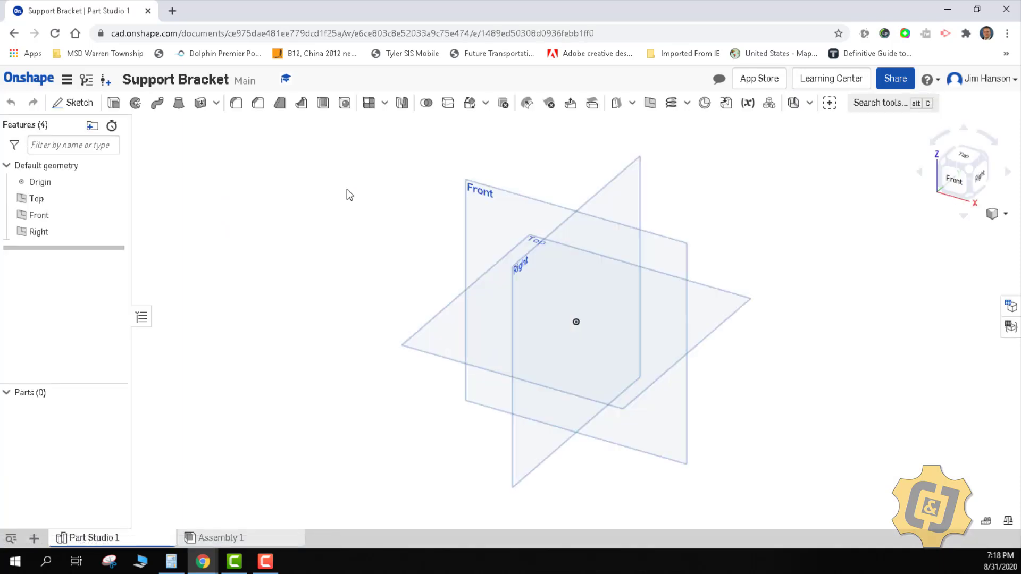
Step: Start a sketch on the Front plane and draw a corner rectangle from the origin, about 4.01 in wide and 2.32 in high
left_click(73, 103)
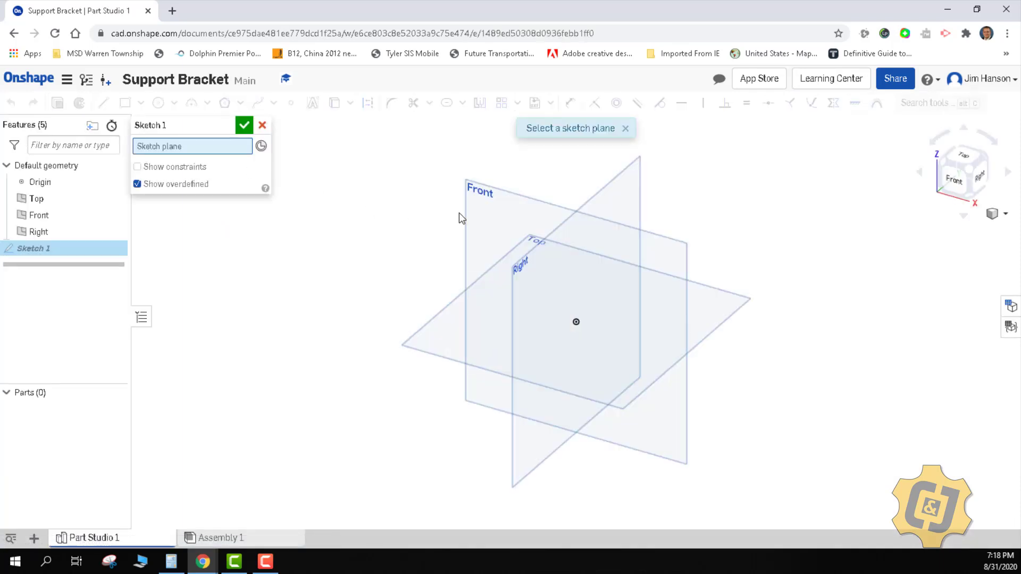
left_click(468, 215)
left_click(954, 181)
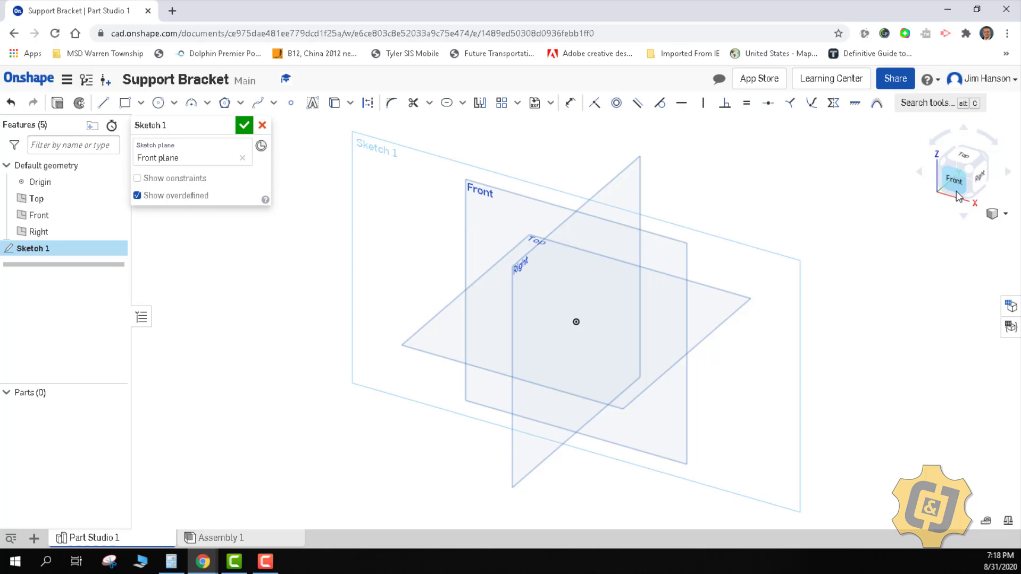
middle_click_drag(758, 282, 548, 308)
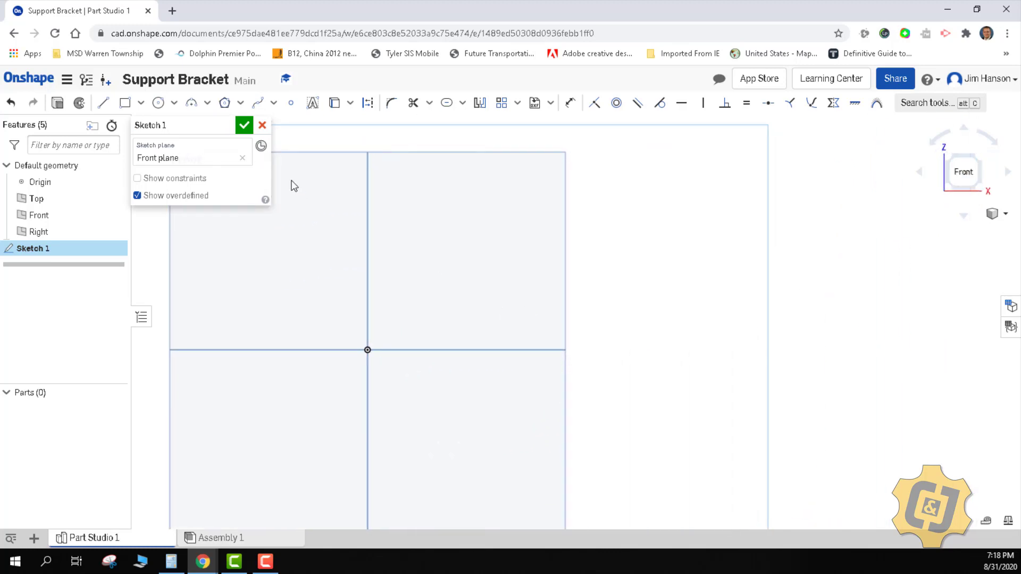
left_click(125, 103)
left_click(367, 350)
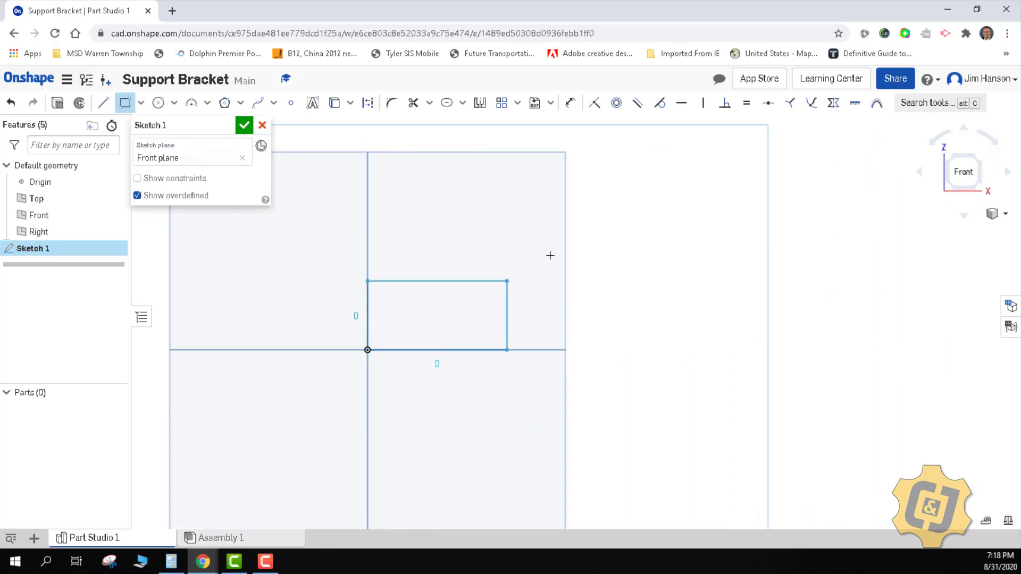
left_click(631, 197)
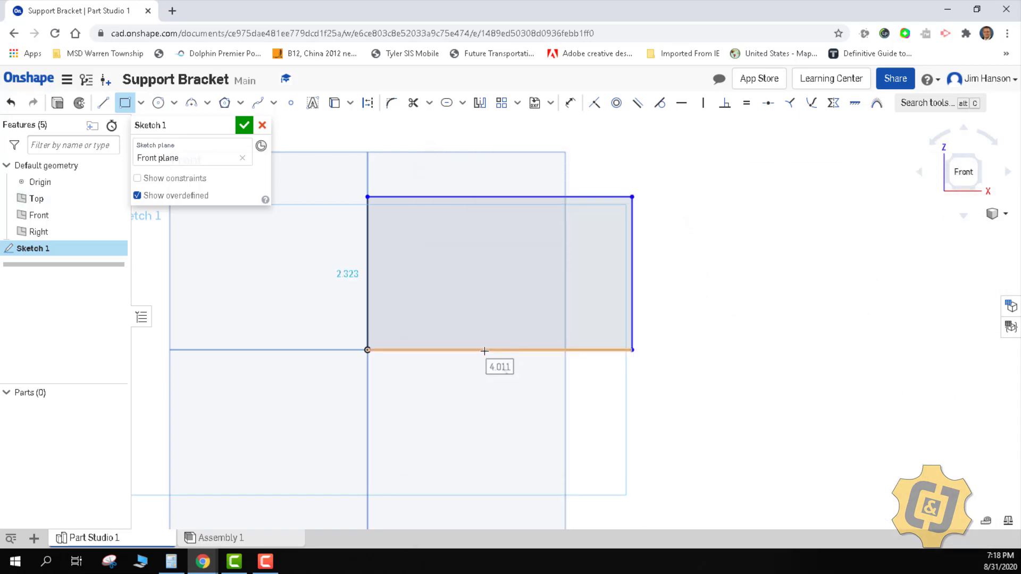
Step: Set the rectangle's width to 9 in and height to 4 in, and finish the sketch in an isometric view
type("9")
key("Tab")
type("4")
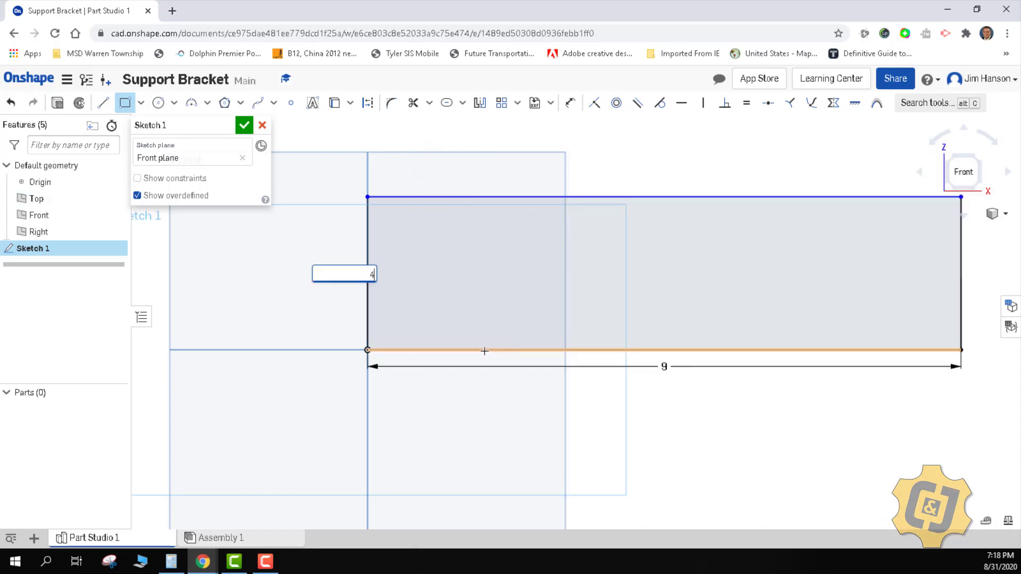
key("Return")
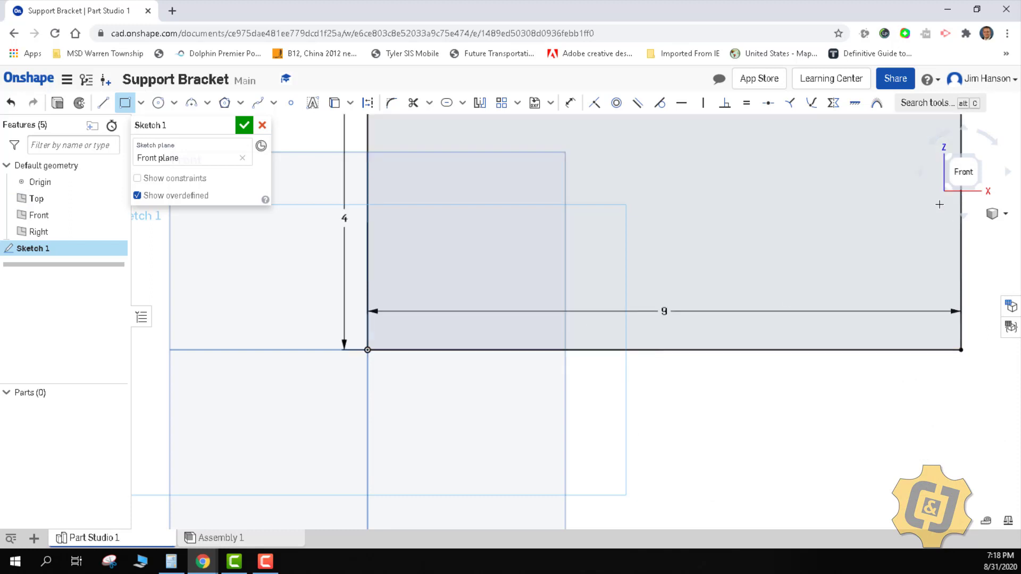
left_click(952, 172)
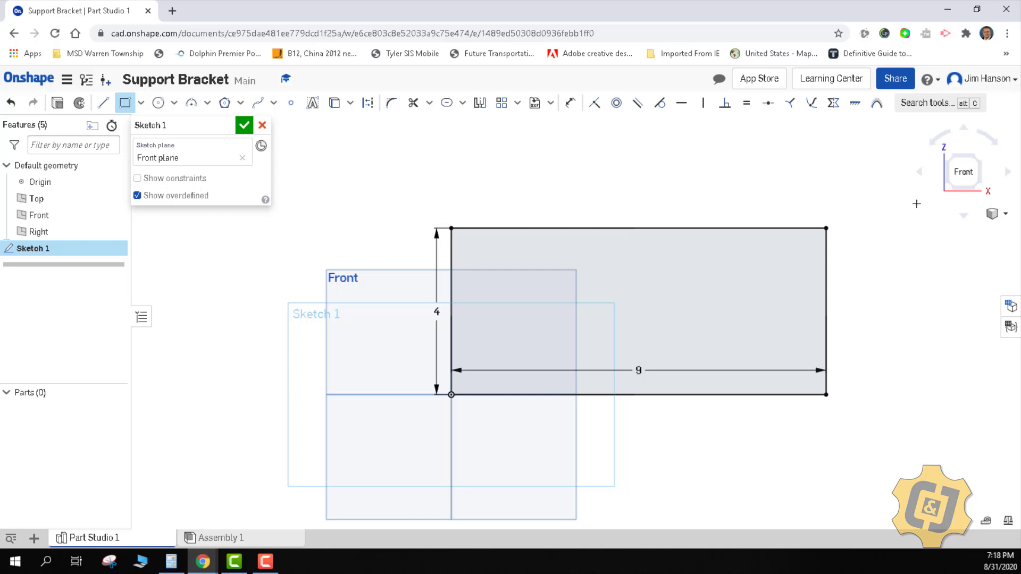
left_click(995, 214)
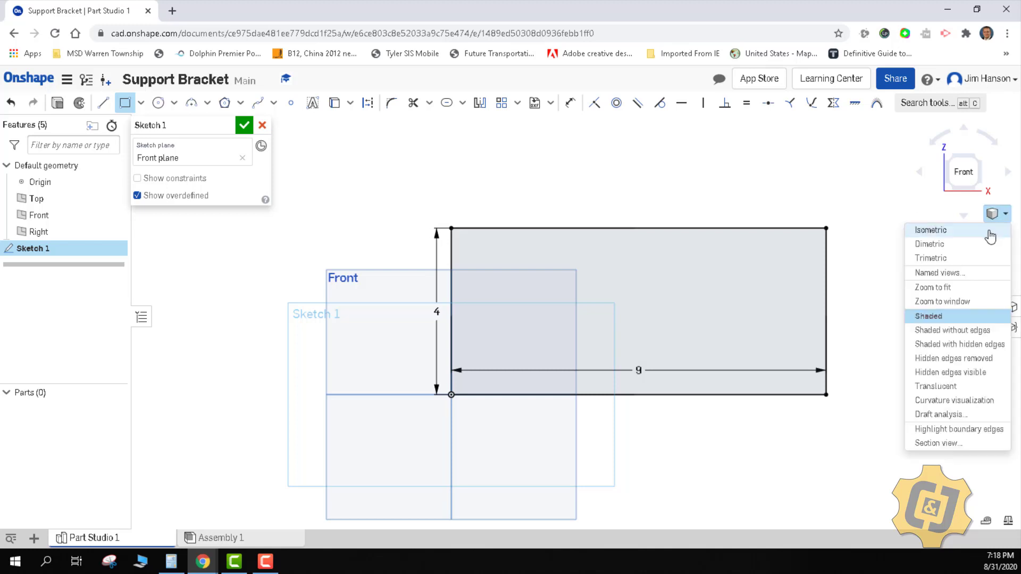
left_click(990, 230)
left_click(244, 125)
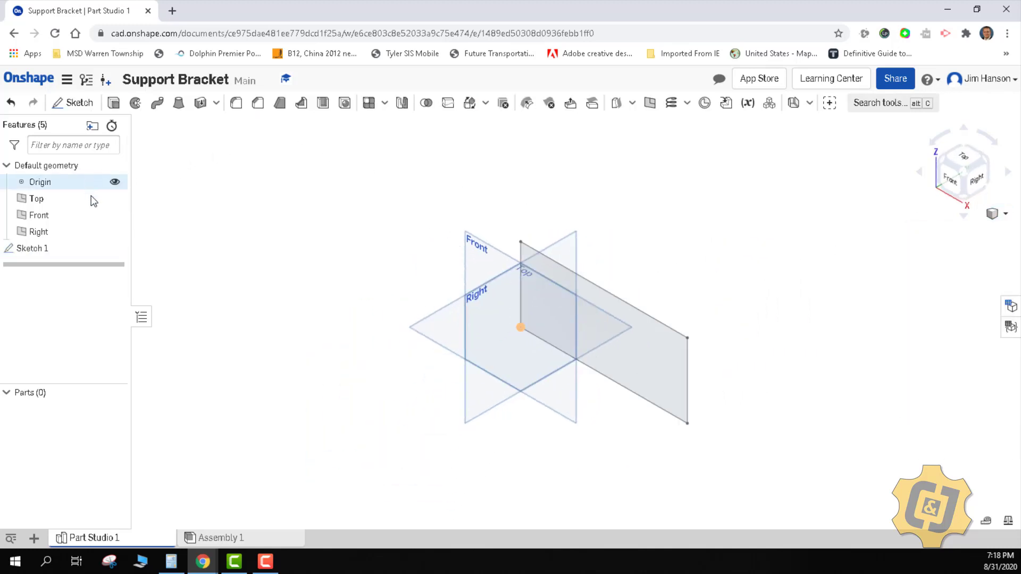
Step: Hide the origin and the Top, Front and Right default planes
left_click(115, 183)
left_click(115, 199)
left_click(115, 215)
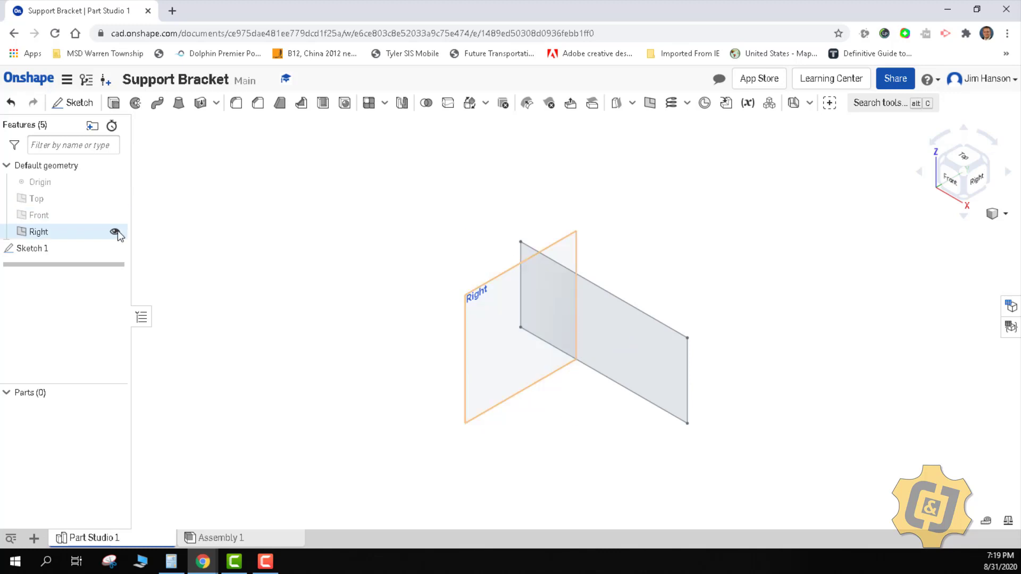
left_click(115, 231)
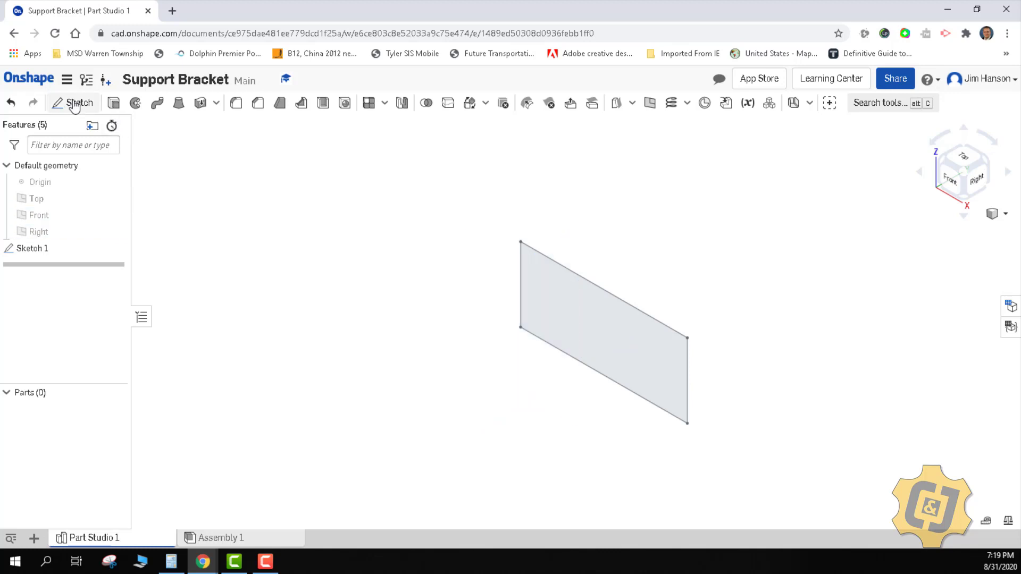
Step: Extrude the rectangle as a new blind solid with a depth of 5 in
left_click(113, 102)
left_click(559, 307)
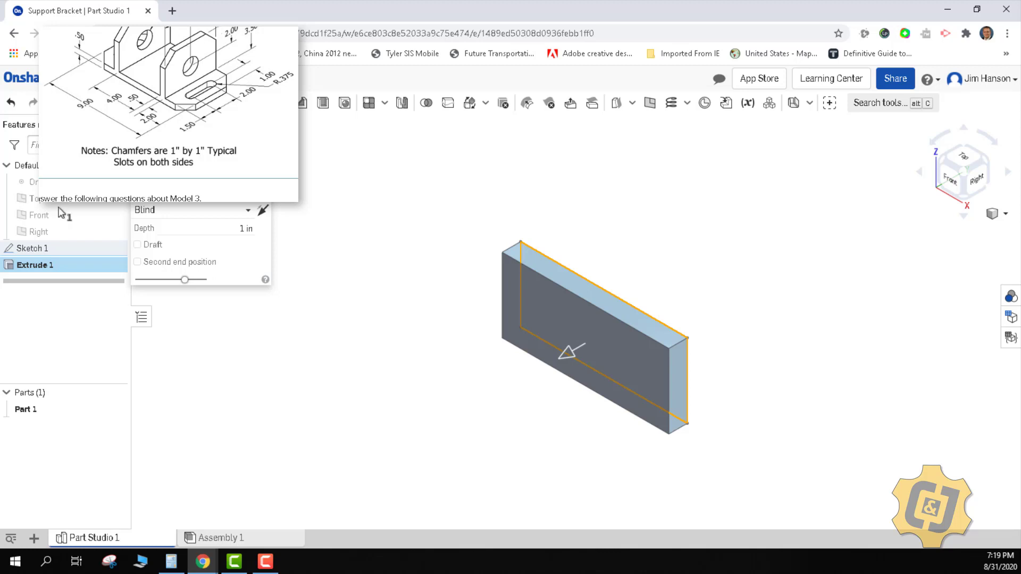
left_click(246, 228)
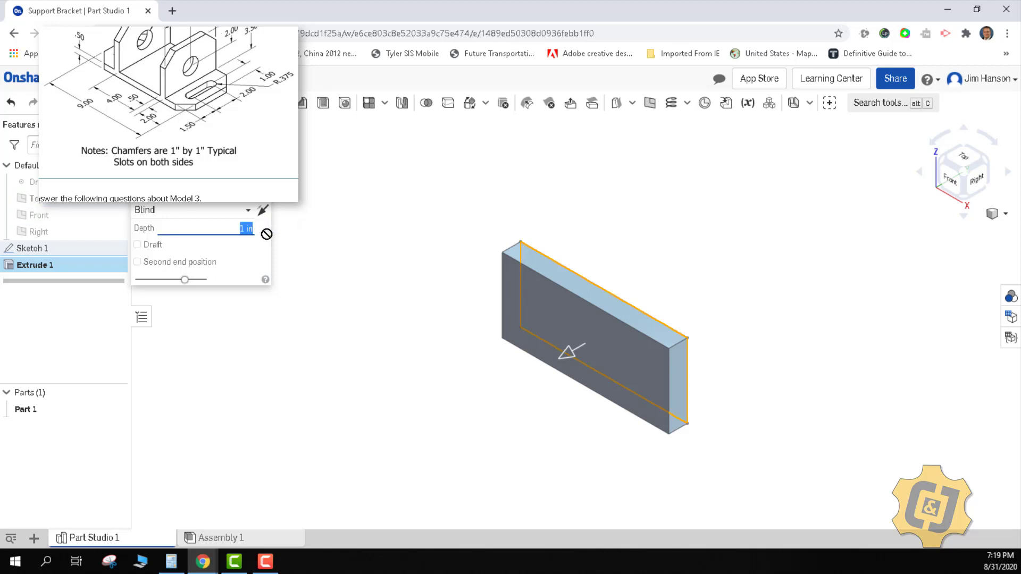
type("5")
key("Return")
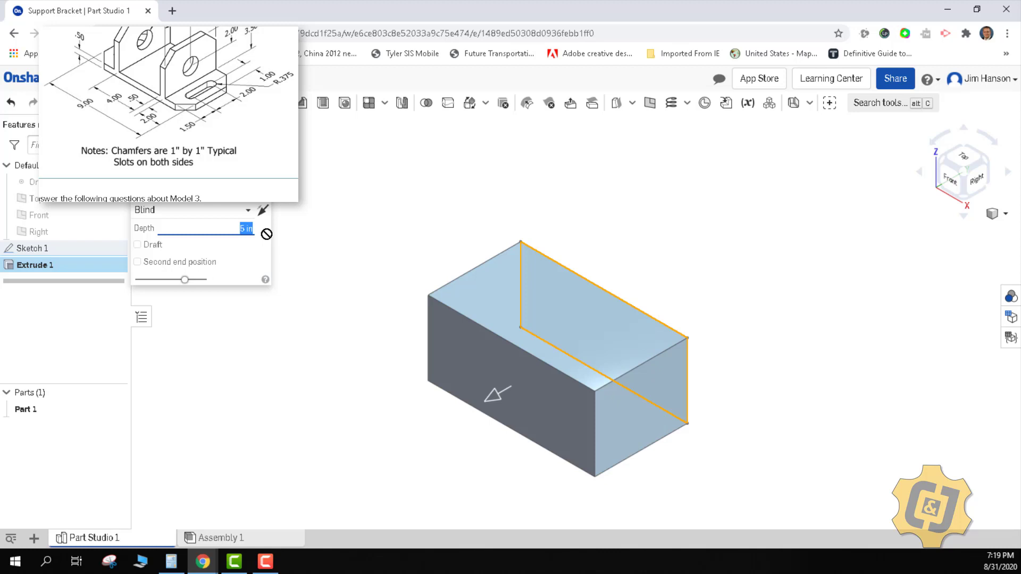
key("Return")
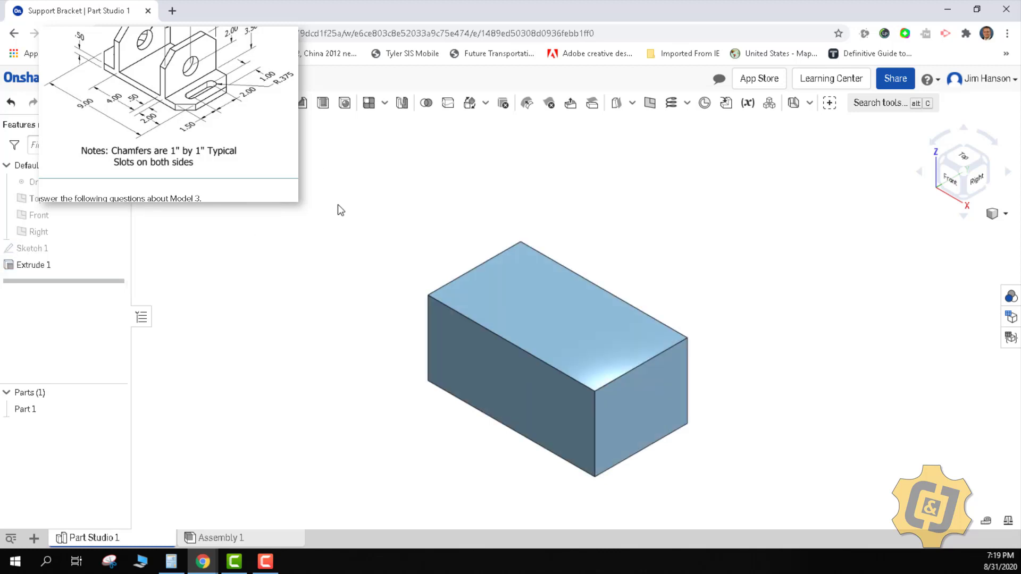
Step: Start a sketch on the block's front face and draw a rectangle from its upper-left corner, about 1.39 in wide and 2.82 in high
key("shift+s")
left_click(511, 397)
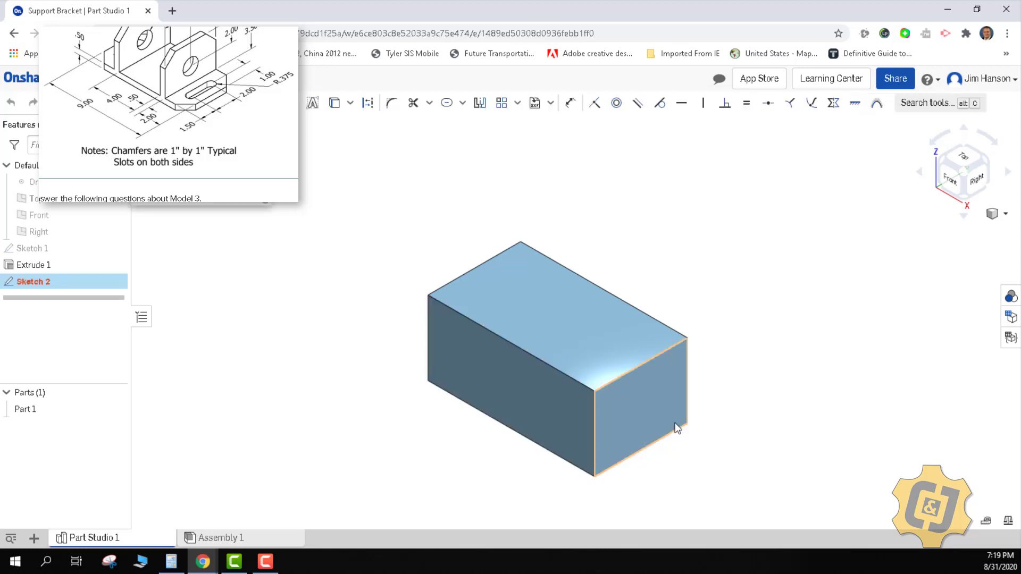
left_click(952, 183)
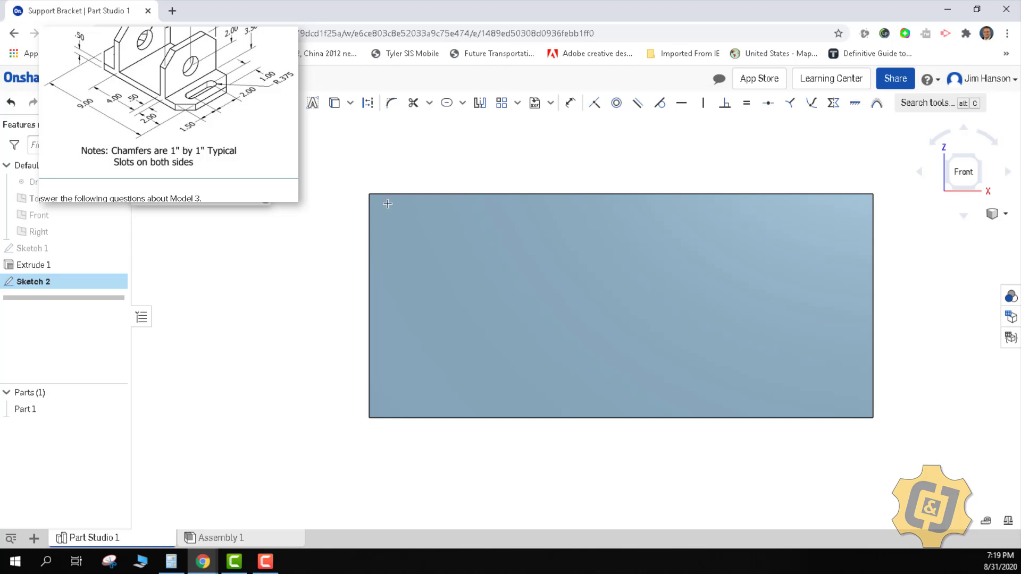
left_click(371, 195)
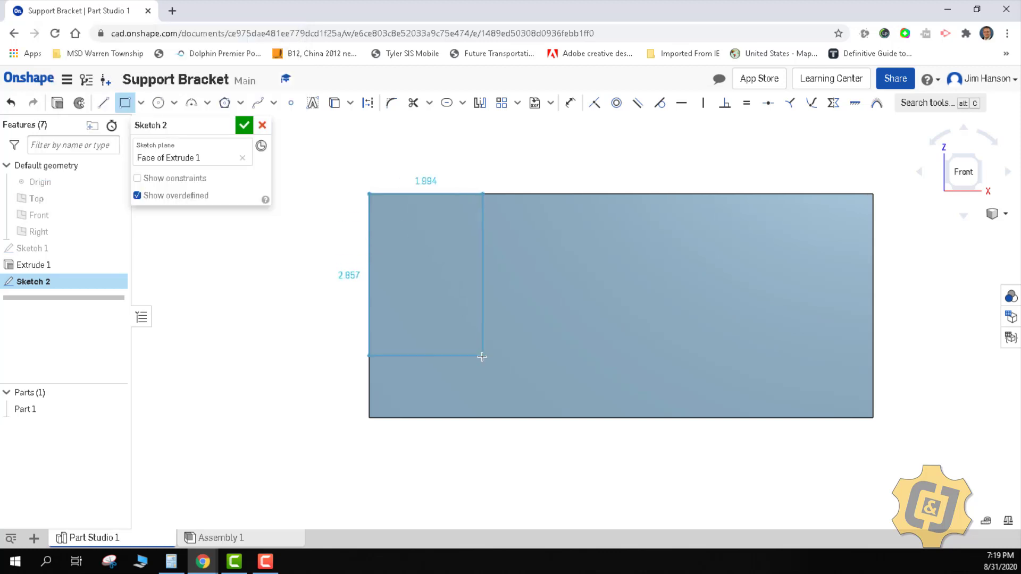
left_click(451, 353)
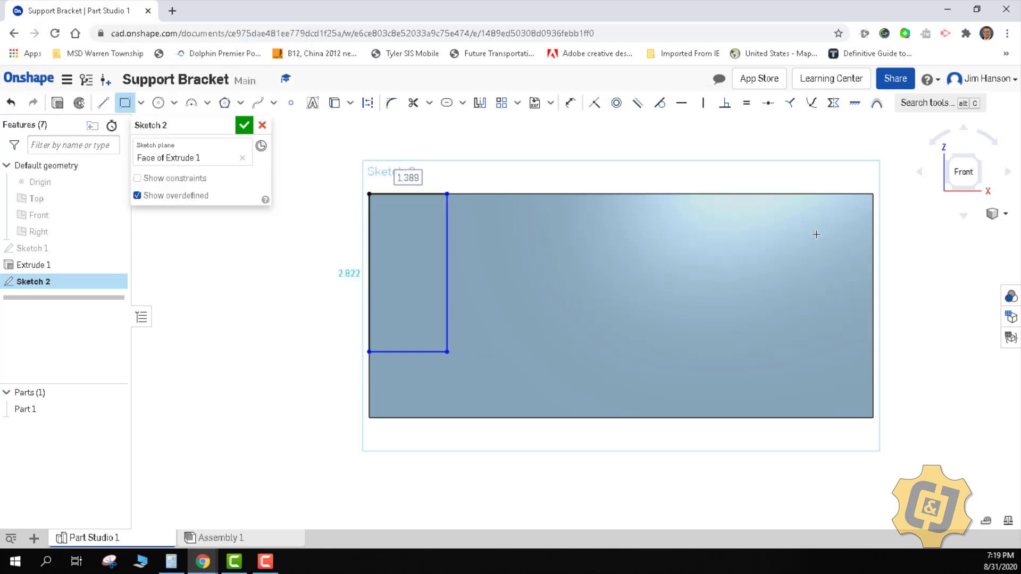
Step: Draw a second rectangle from the face's upper-right corner and a third about 3.44 in wide hanging from the middle of the top edge
left_click(874, 194)
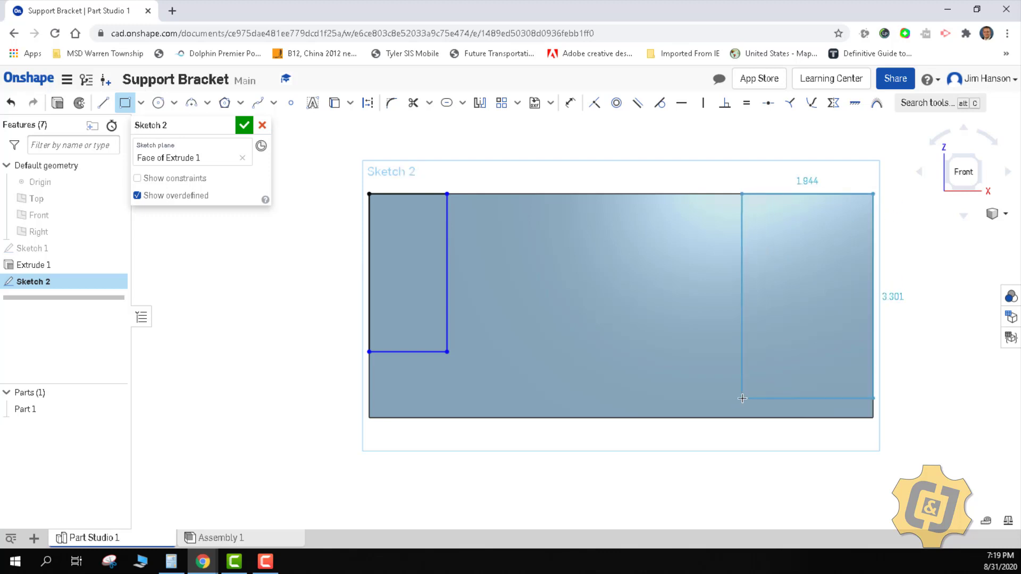
left_click(774, 357)
left_click(532, 194)
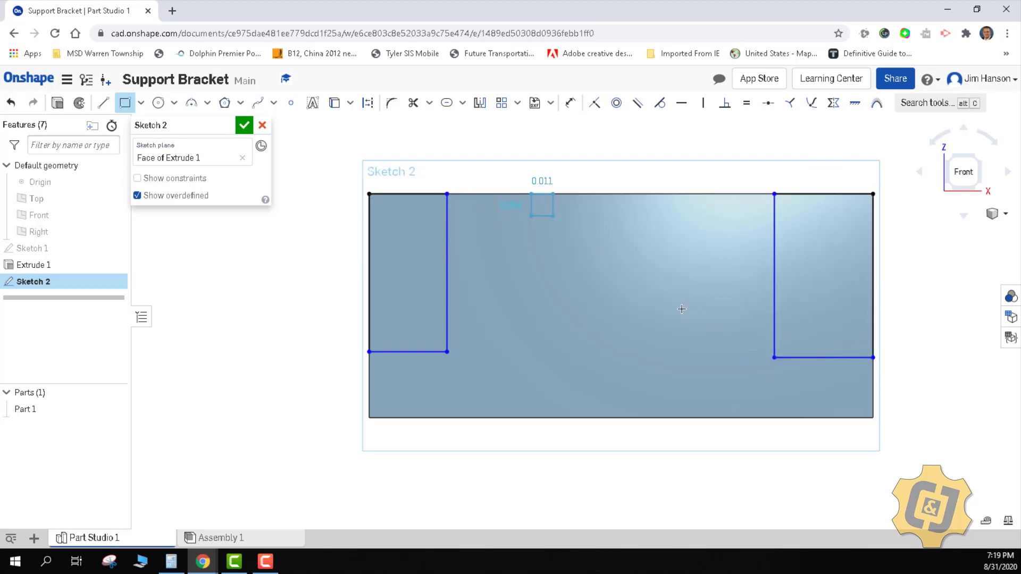
left_click(724, 348)
right_click(666, 385)
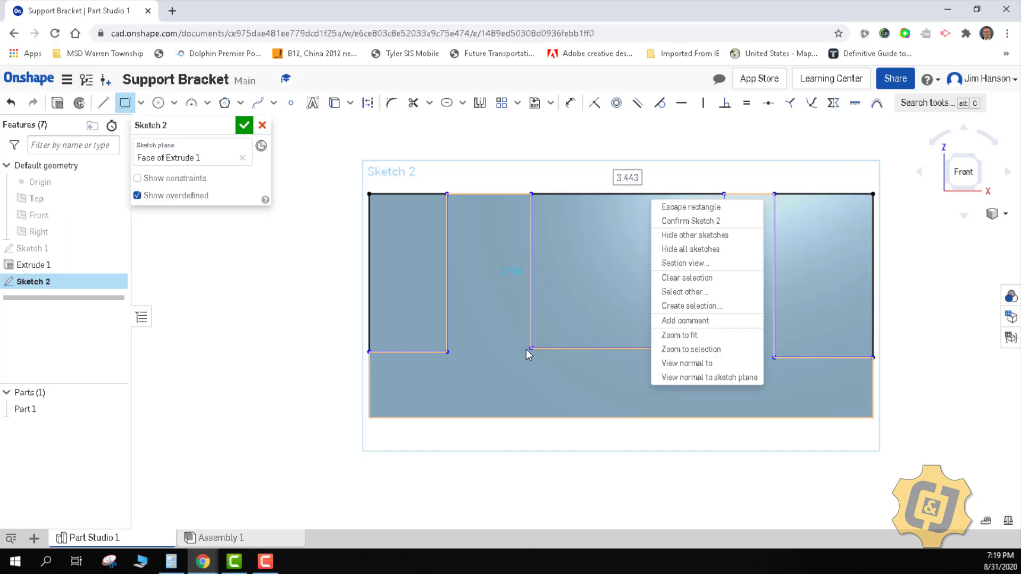
key("Escape")
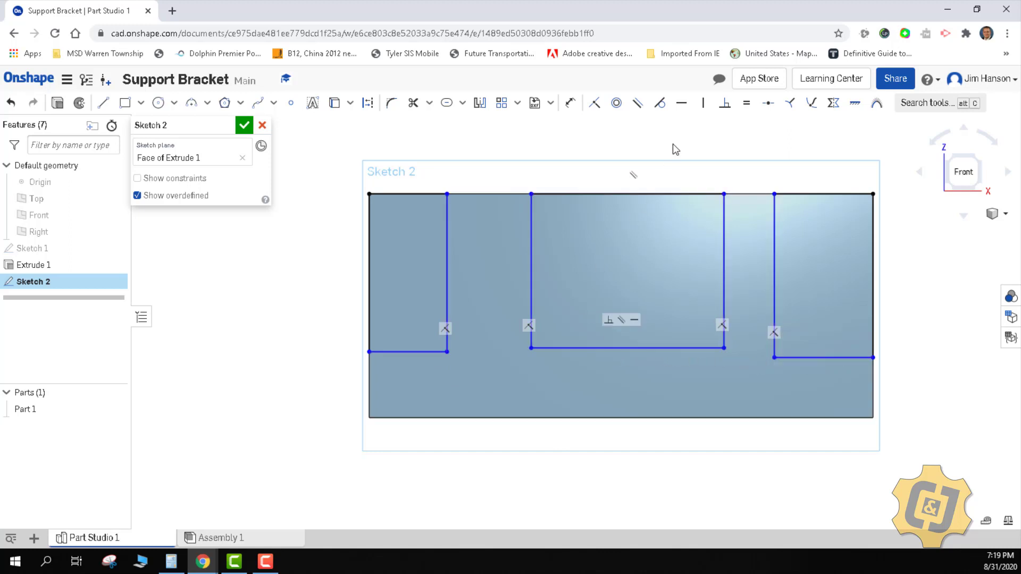
Step: Align the bottom corners of the three rectangles with Horizontal constraints and lower their aligned bottom edges slightly
left_click(683, 106)
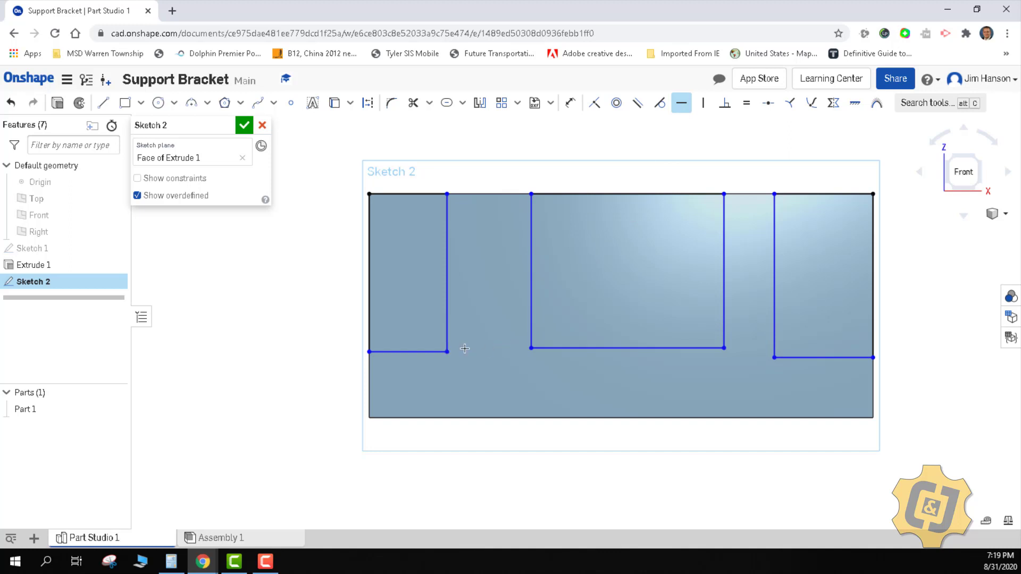
left_click(448, 351)
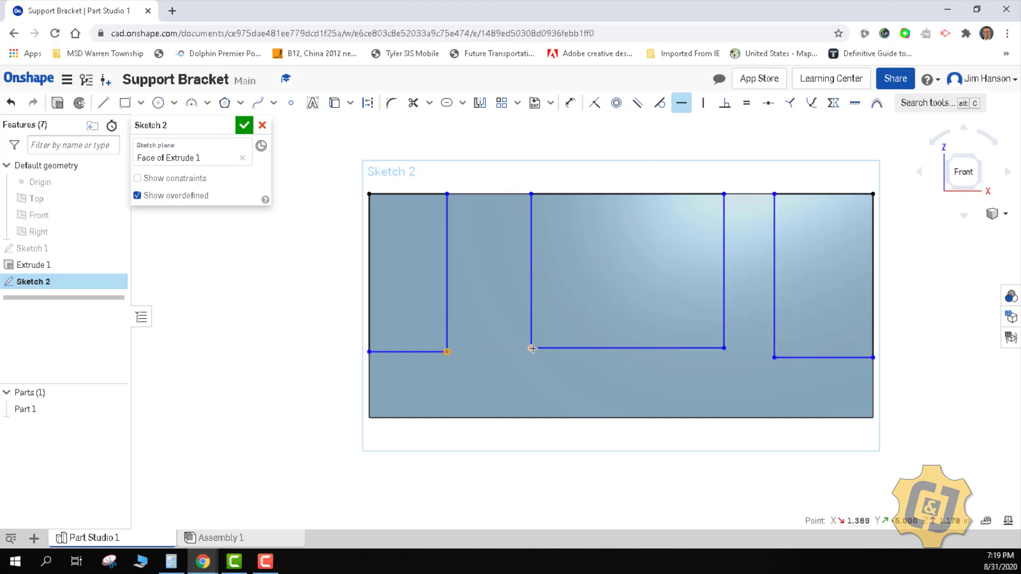
left_click(533, 349)
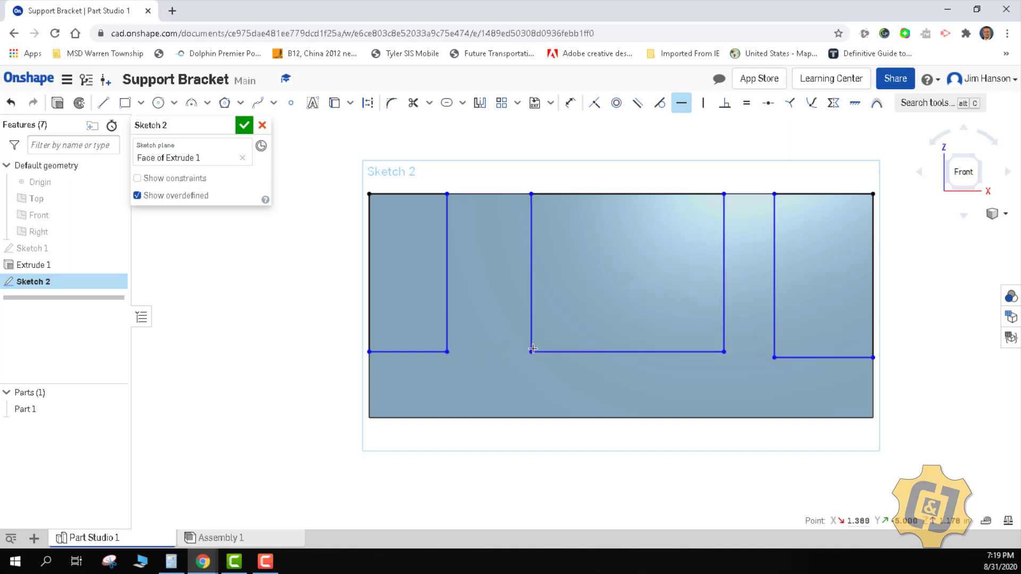
left_click(725, 352)
left_click(774, 357)
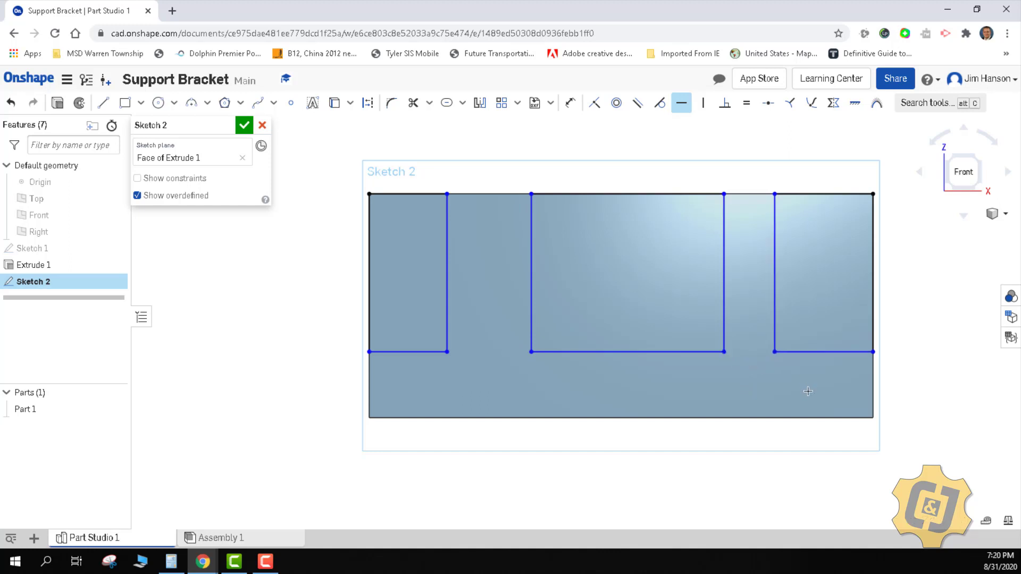
key("Escape")
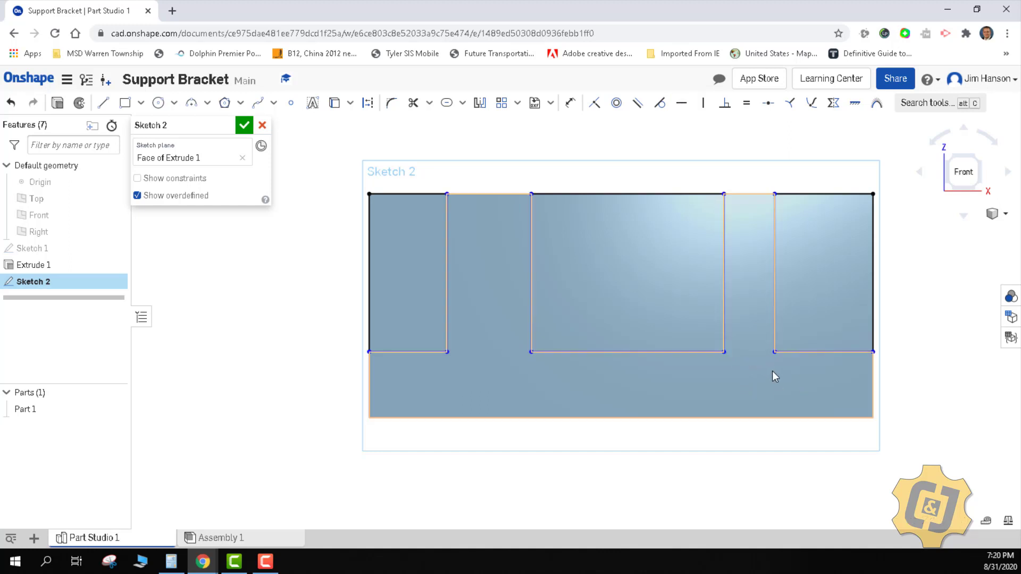
mouse_move(803, 350)
left_mouse_down()
mouse_move(797, 385)
mouse_move(796, 355)
mouse_move(793, 378)
mouse_move(791, 363)
left_mouse_up()
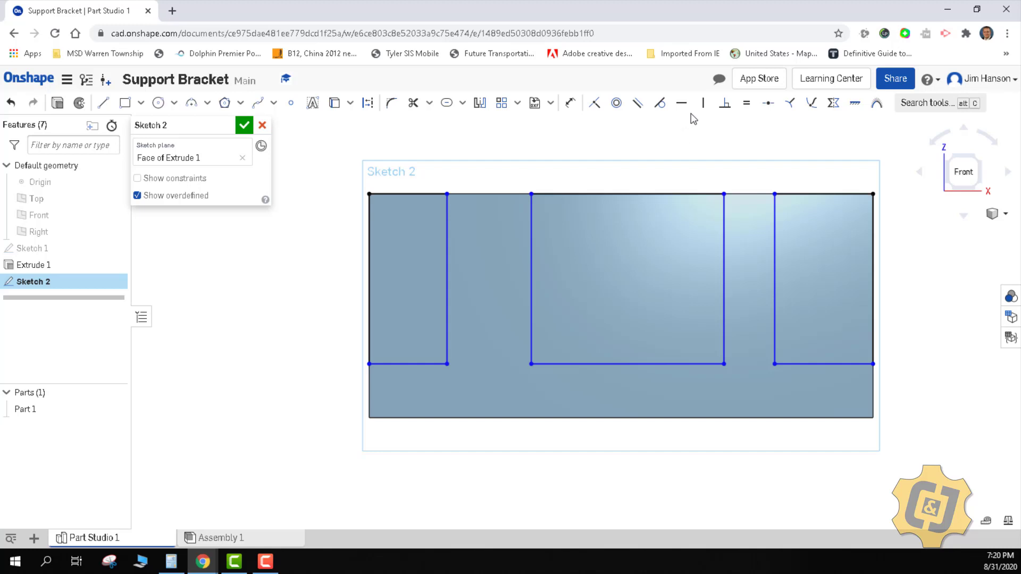
Step: Make the bottom edges of the left and right rectangles equal in length, and widen both rectangles slightly
left_click(745, 109)
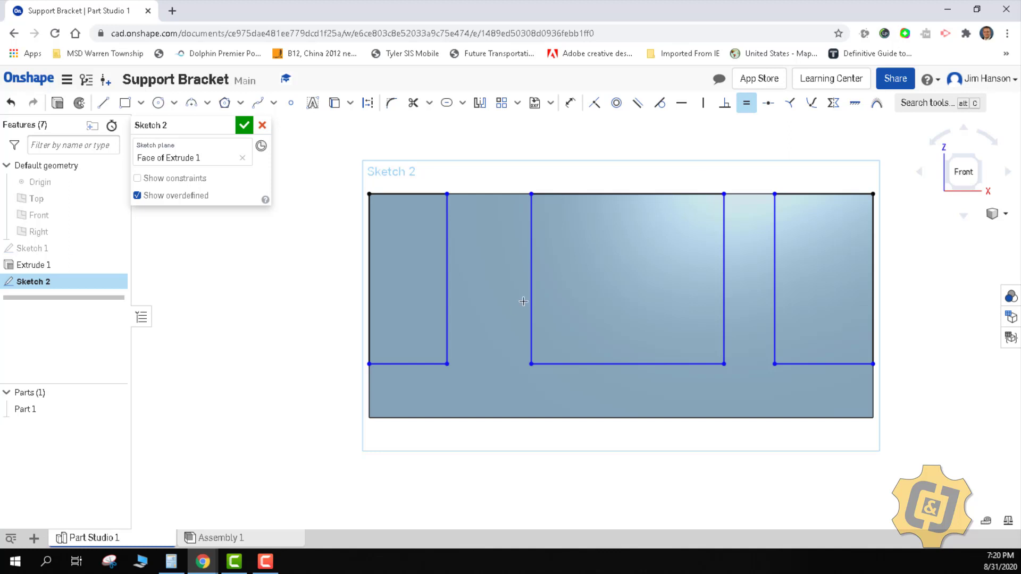
left_click(420, 364)
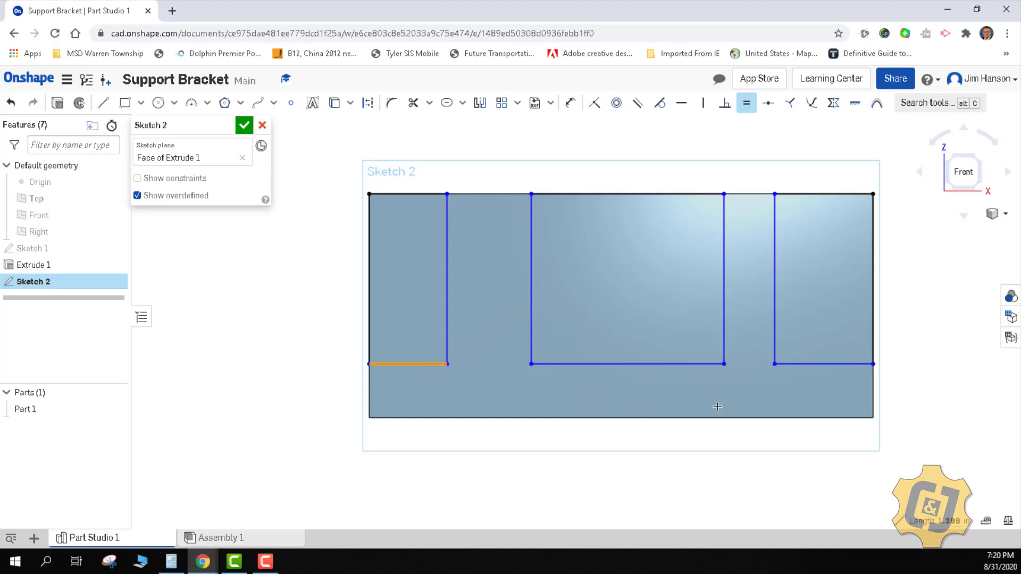
left_click(809, 365)
key("Escape")
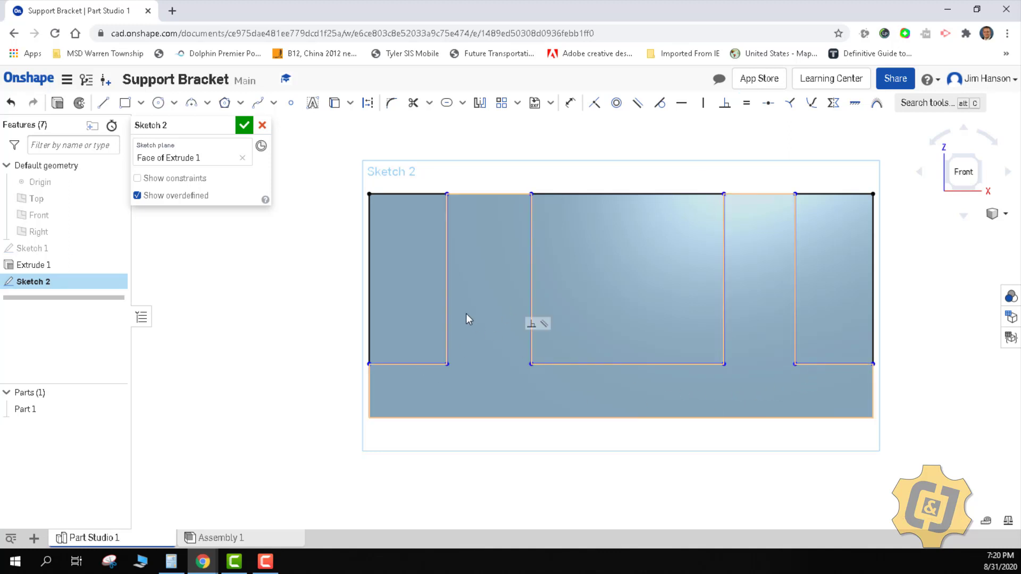
mouse_move(448, 312)
left_mouse_down()
mouse_move(420, 311)
mouse_move(458, 312)
left_mouse_up()
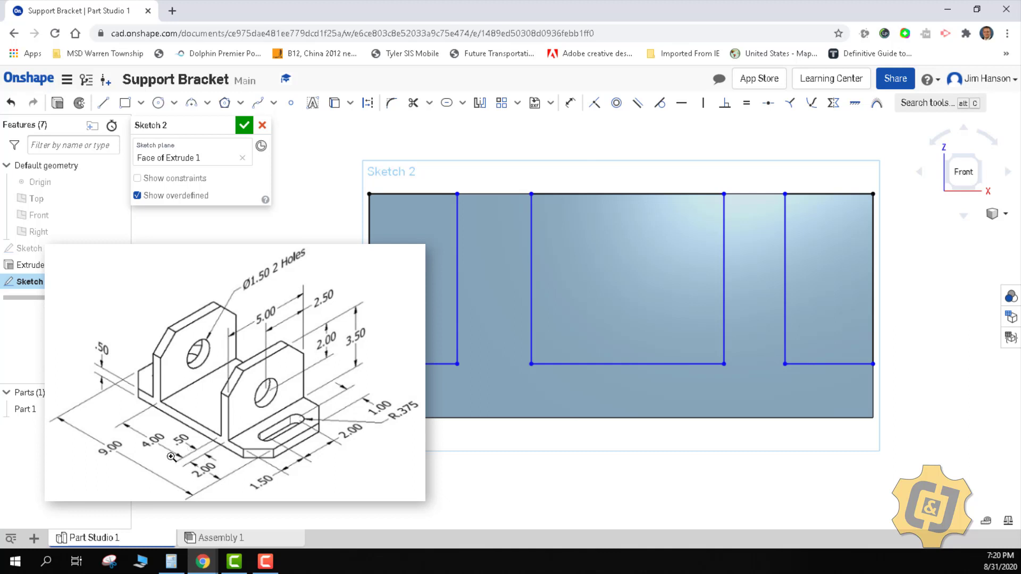
Step: Dimension the width of the right rectangle as 2 in
key("ctrl+a")
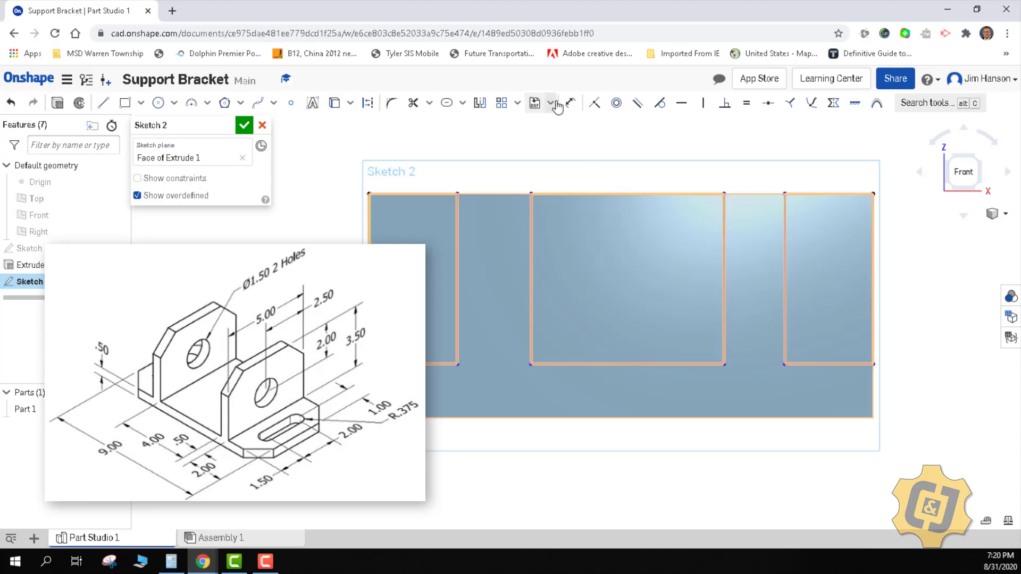
left_click(570, 103)
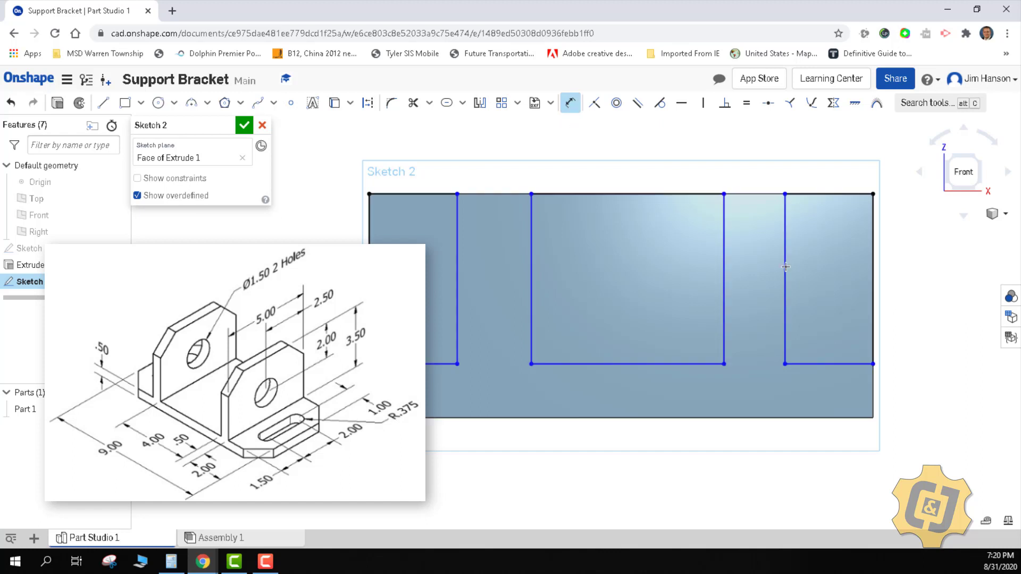
left_click(874, 292)
left_click(785, 296)
left_click(819, 295)
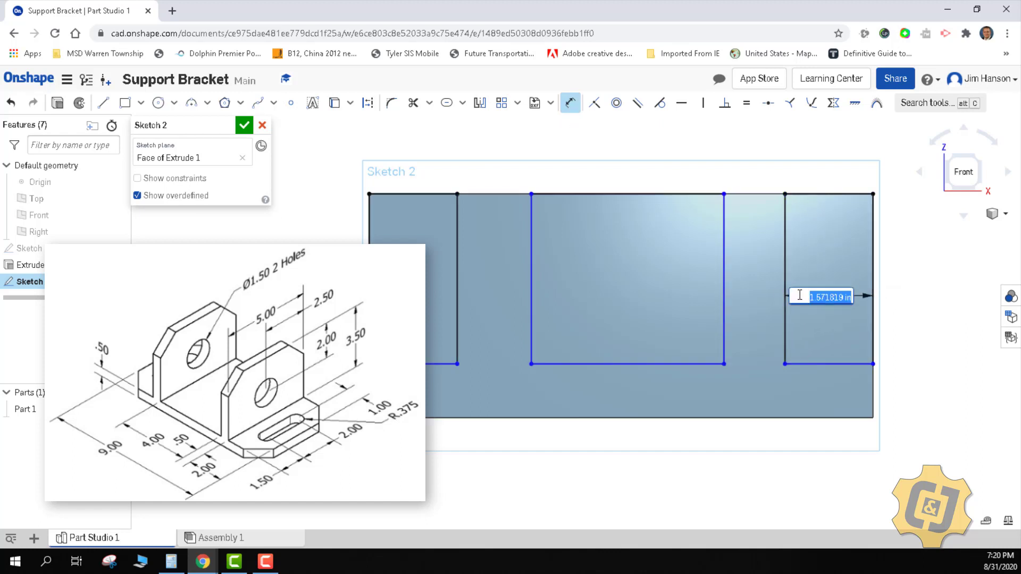
type("2")
key("Return")
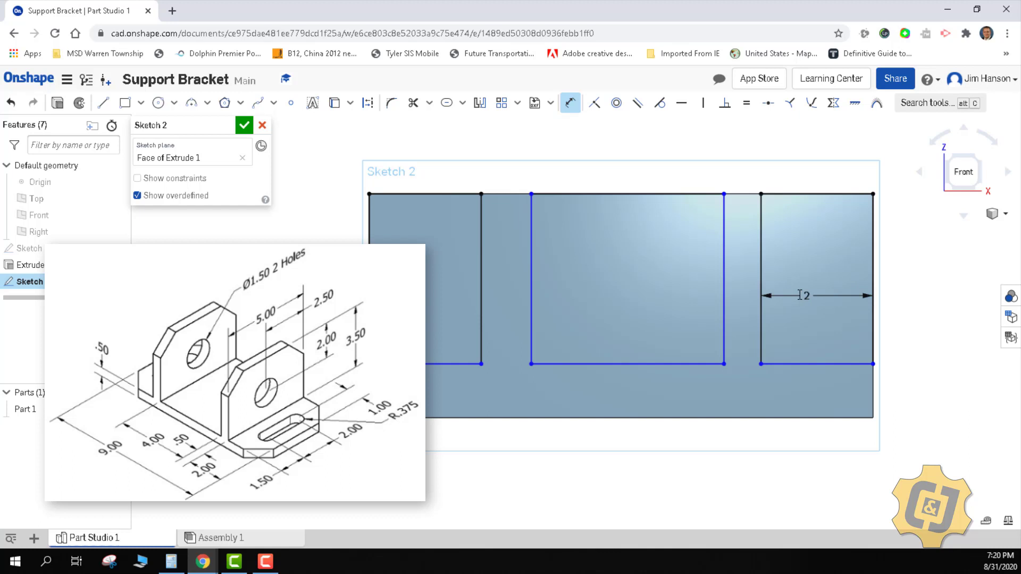
Step: Dimension the gap between the middle and right rectangles as 0.5 in
left_click(761, 273)
left_click(724, 273)
left_click(804, 394)
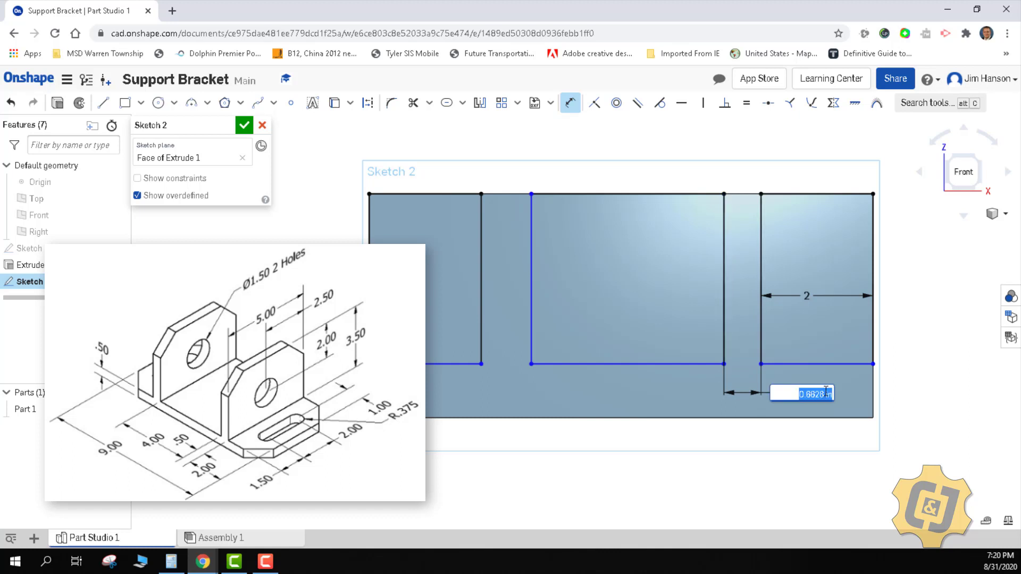
key("BackSpace")
type(".5")
key("Return")
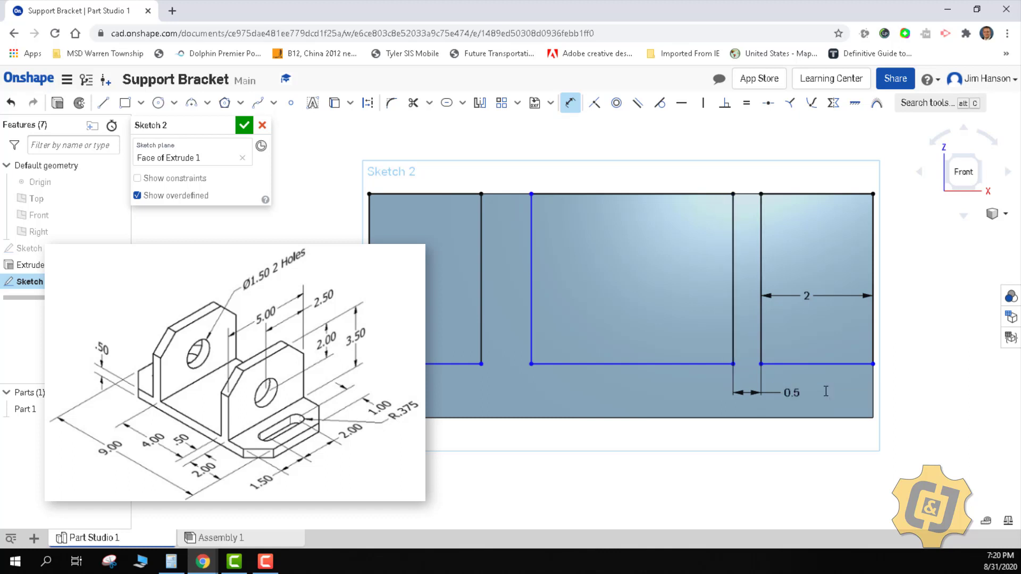
Step: Dimension the middle rectangle's bottom edge as 4 in wide
left_click(682, 365)
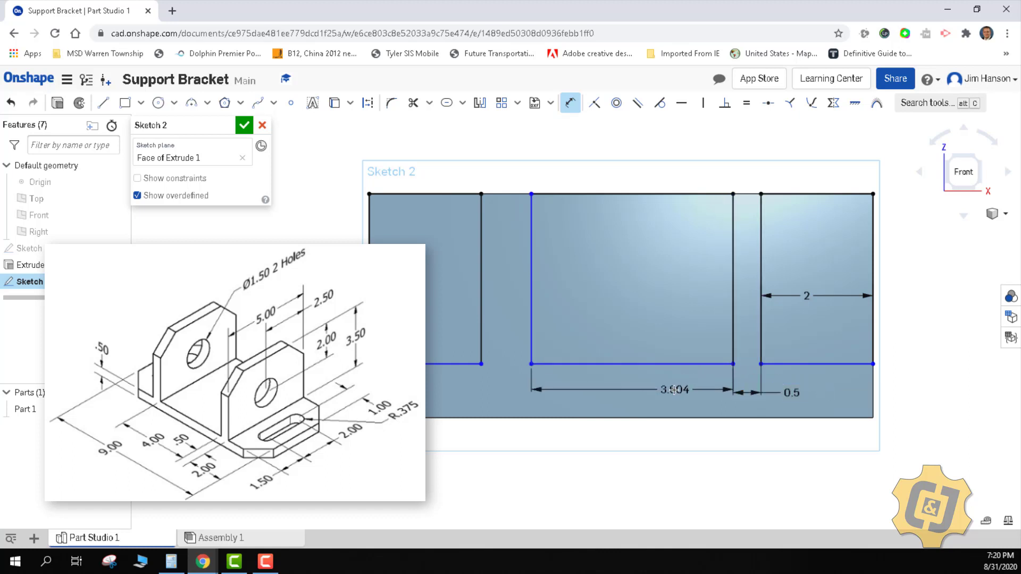
left_click(665, 392)
type("4")
key("Return")
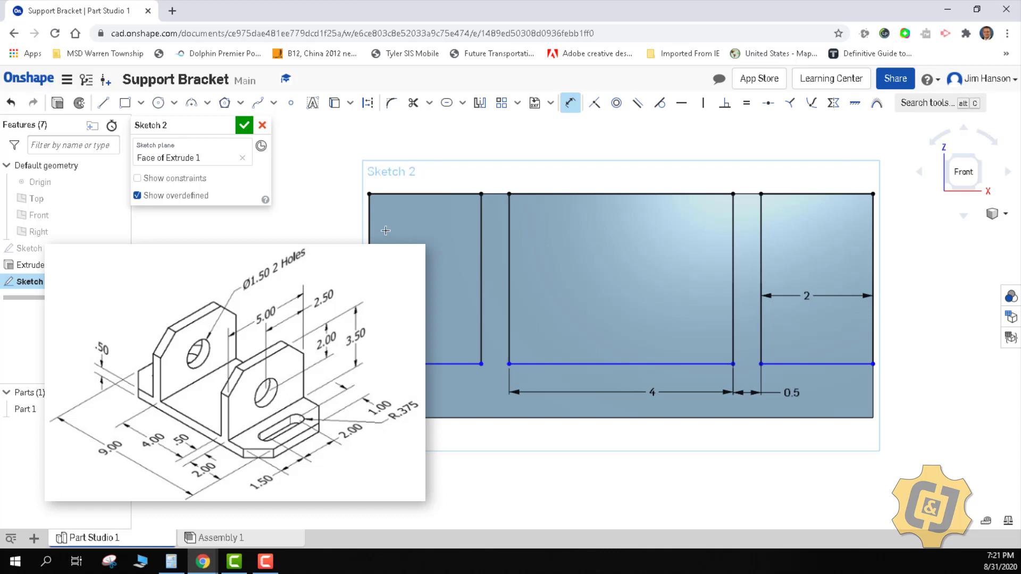
key("Escape")
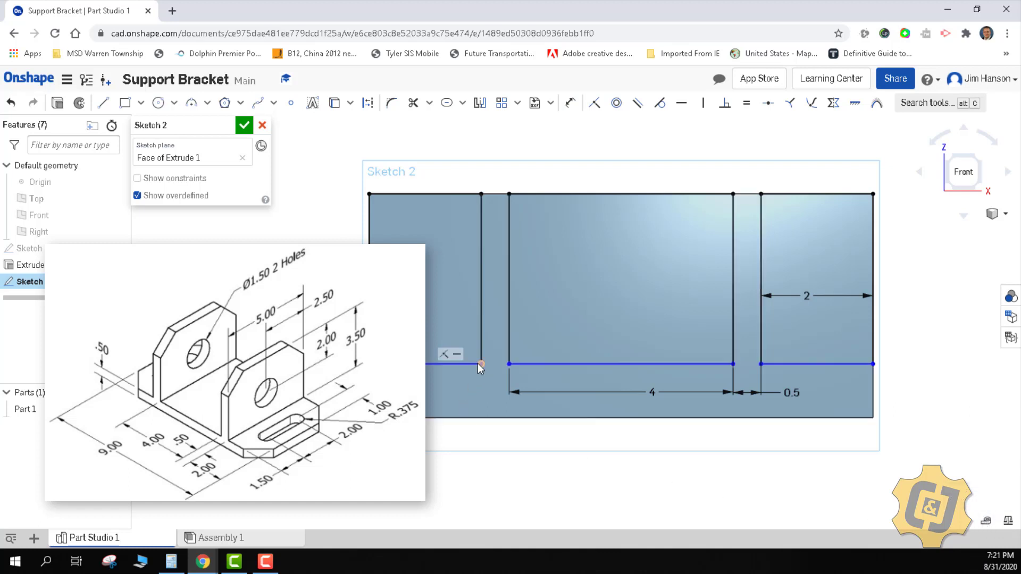
Step: Measure the gap between the left and middle rectangles' bottom corners, and the length of the left rectangle's bottom edge
left_click(482, 366)
left_click(508, 365)
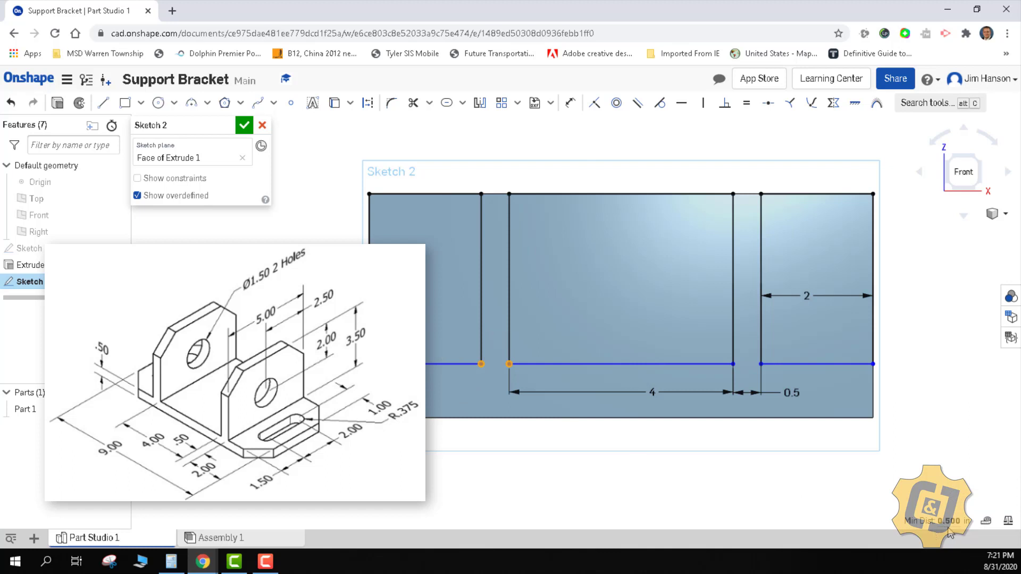
mouse_move(947, 530)
left_click(654, 461)
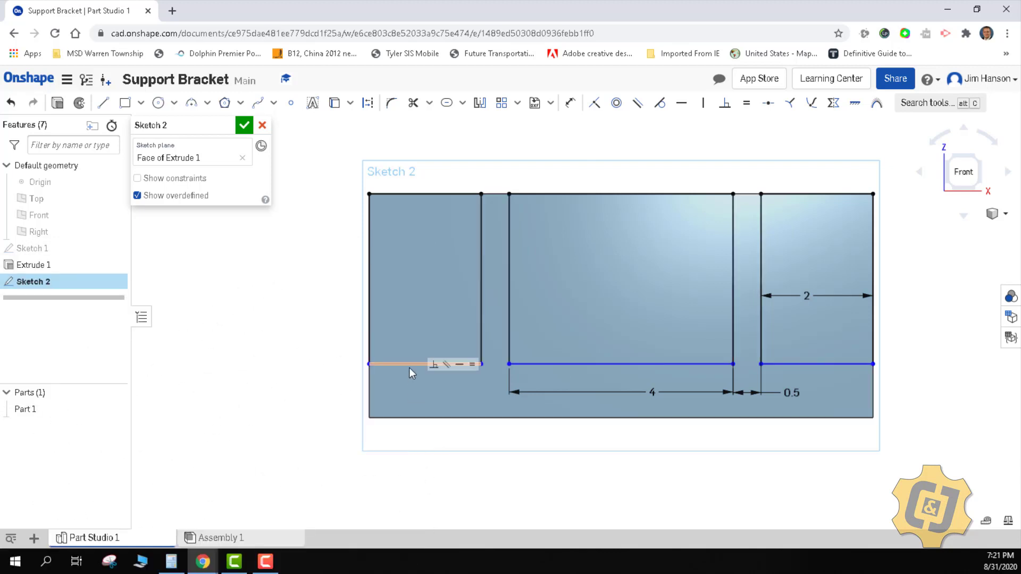
left_click(410, 365)
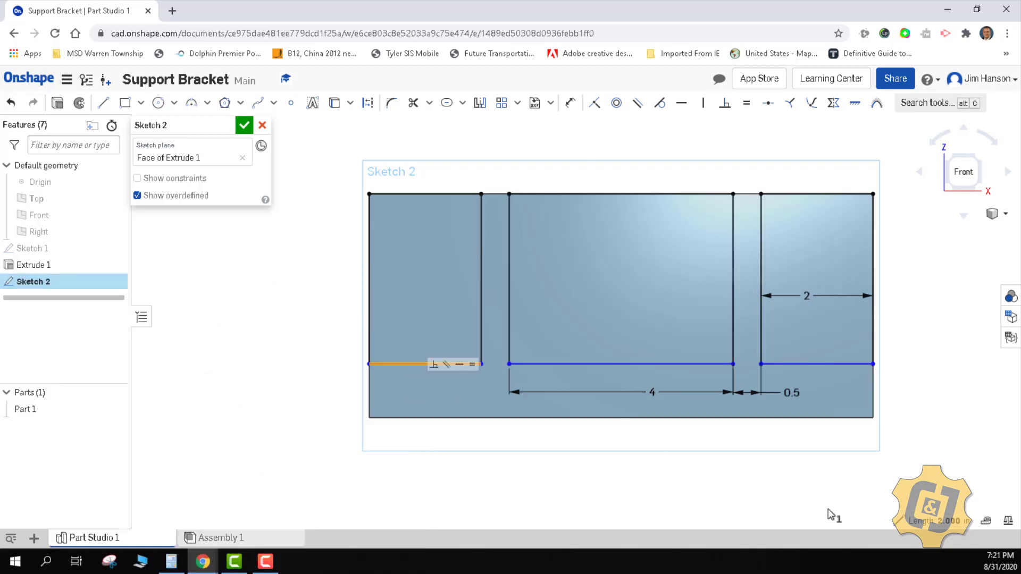
left_click(605, 499)
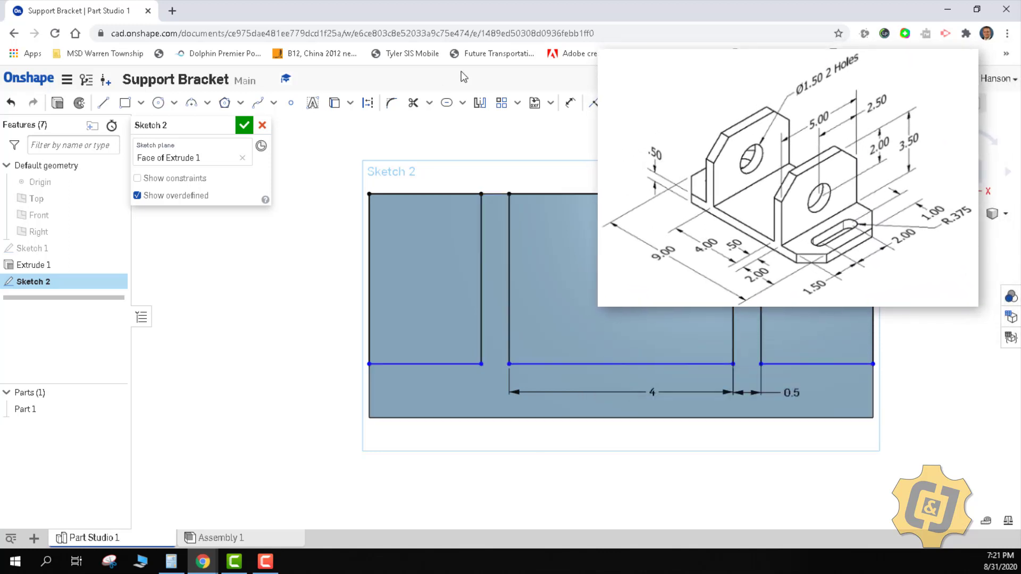
Step: Dimension the left rectangle's bottom edge 0.5 in above the block's base, and finish the sketch in an isometric view
left_click(570, 102)
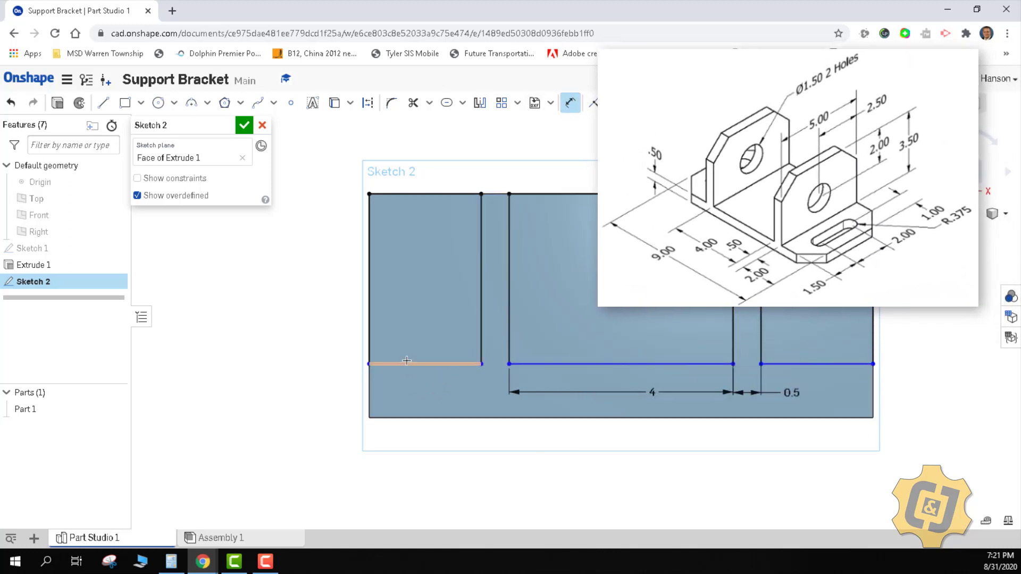
left_click(341, 383)
type("0.5")
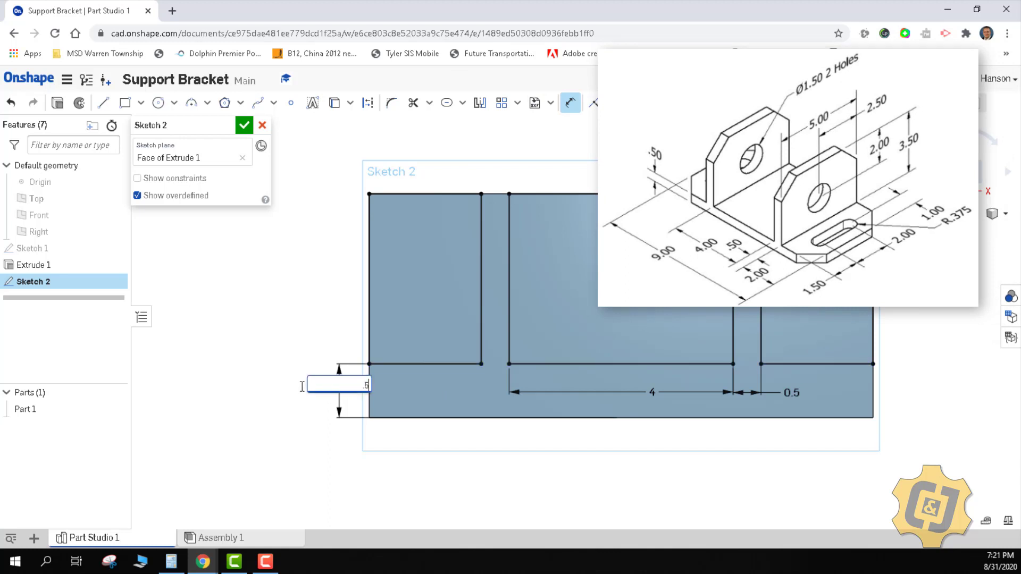
key("Return")
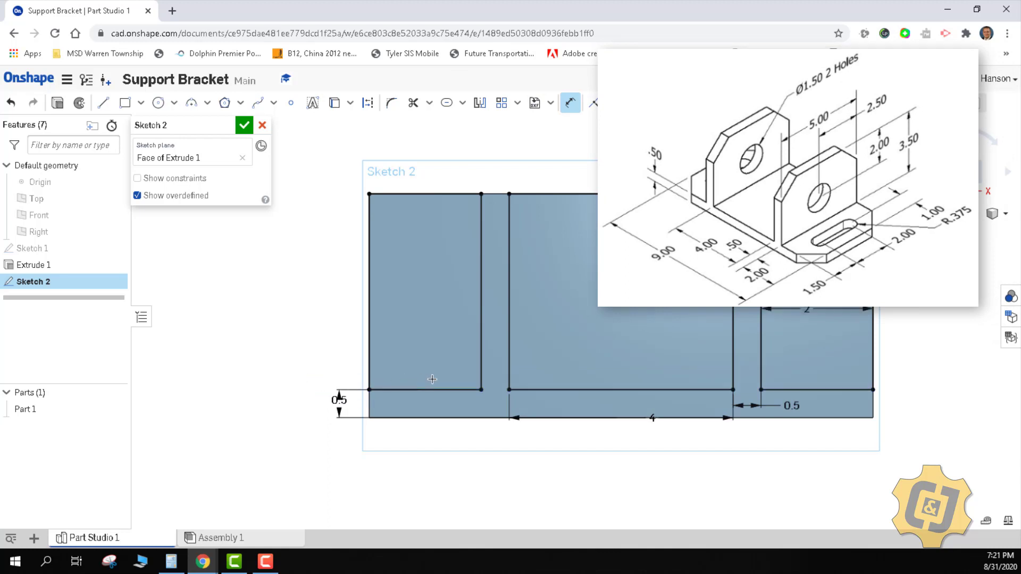
left_click(1005, 213)
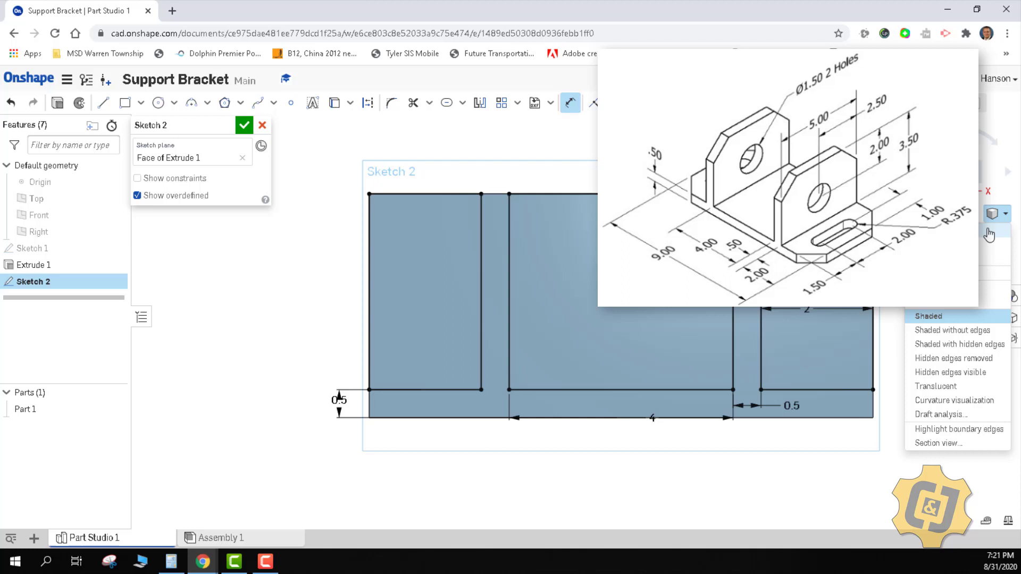
left_click(936, 314)
left_click(245, 129)
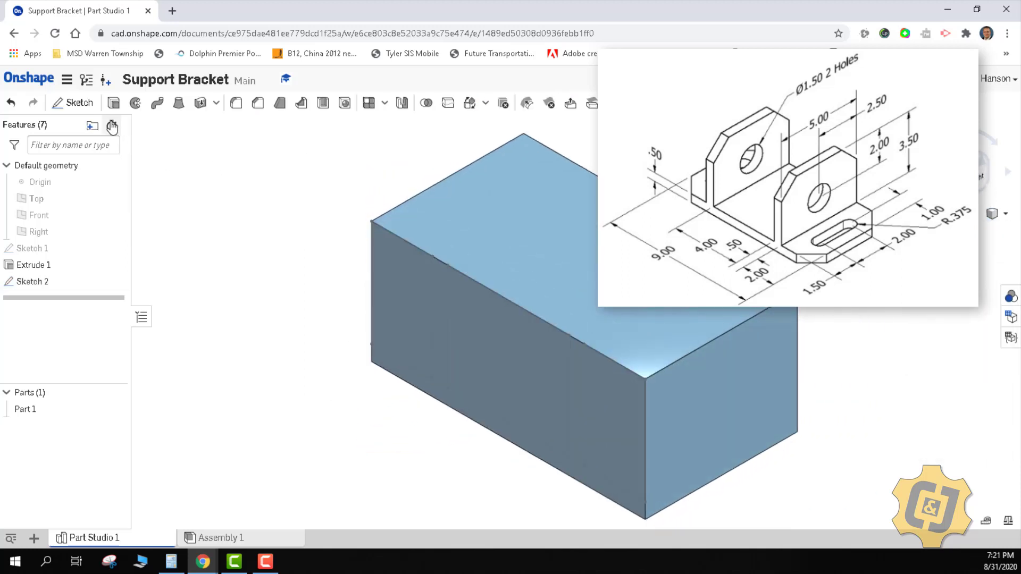
Step: Extrude the three sketched rectangles as a Remove cut with the Through all end type
left_click(113, 103)
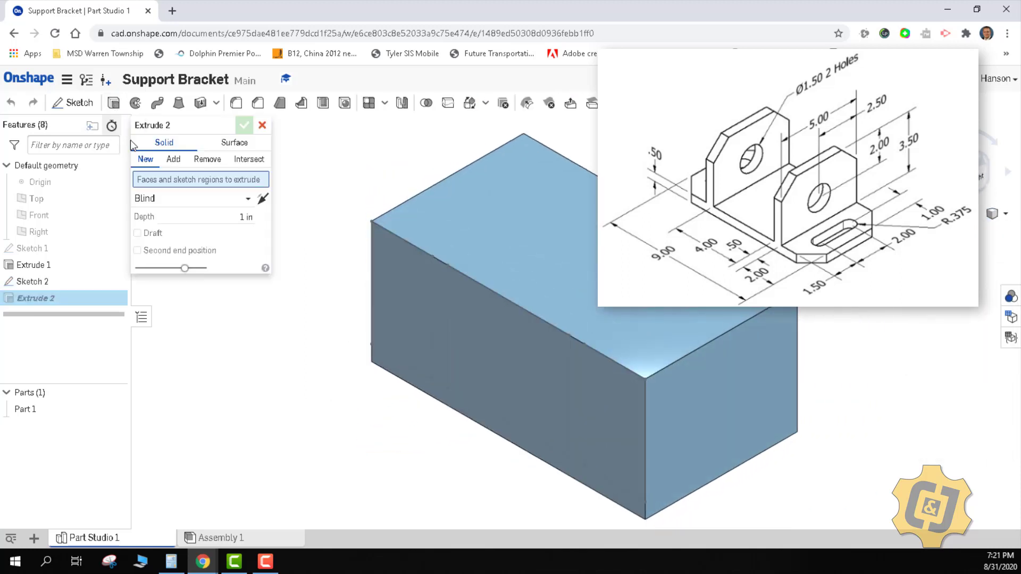
left_click(394, 280)
left_click(553, 417)
left_click(596, 407)
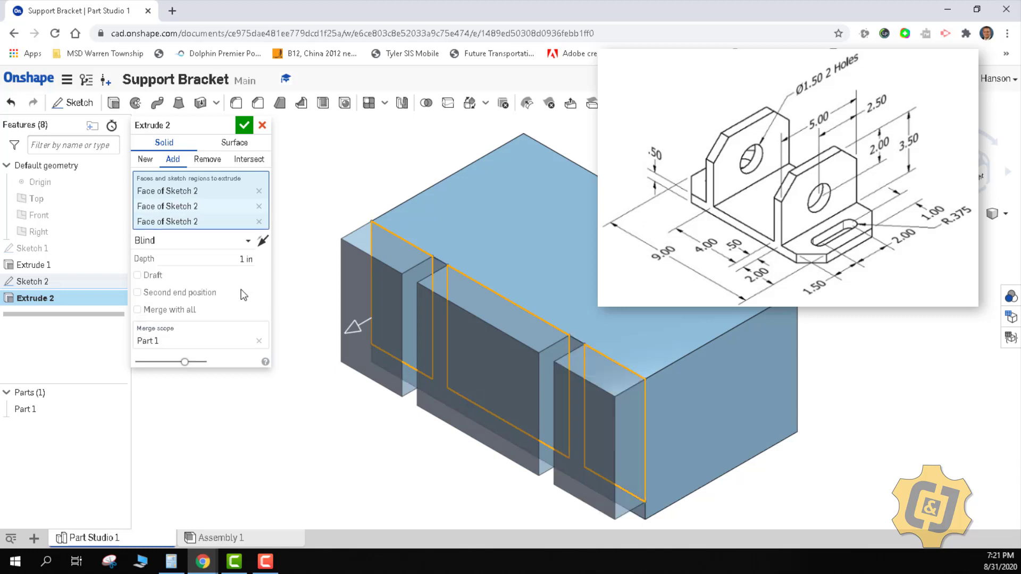
left_click(206, 160)
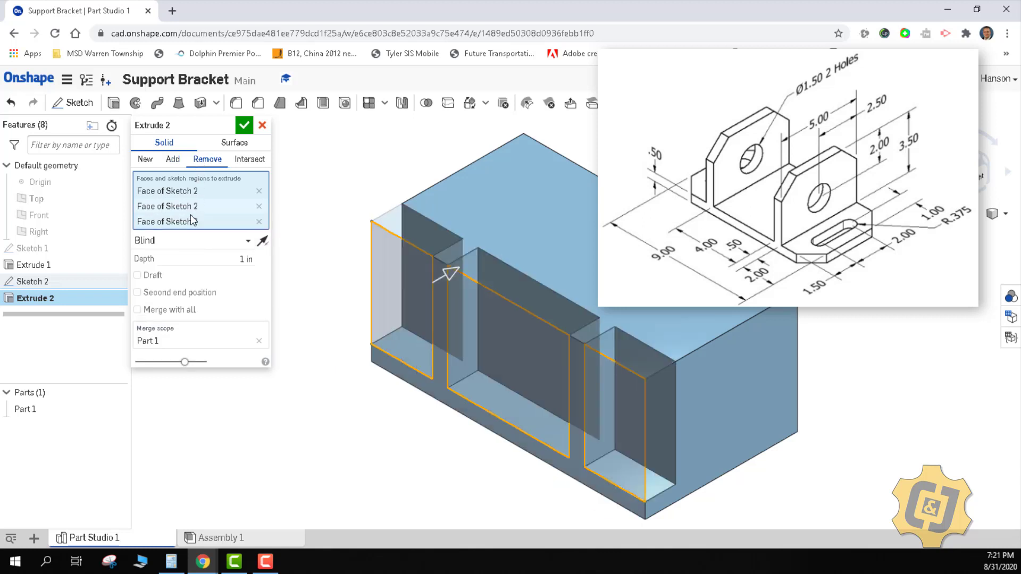
left_click(191, 241)
left_click(177, 360)
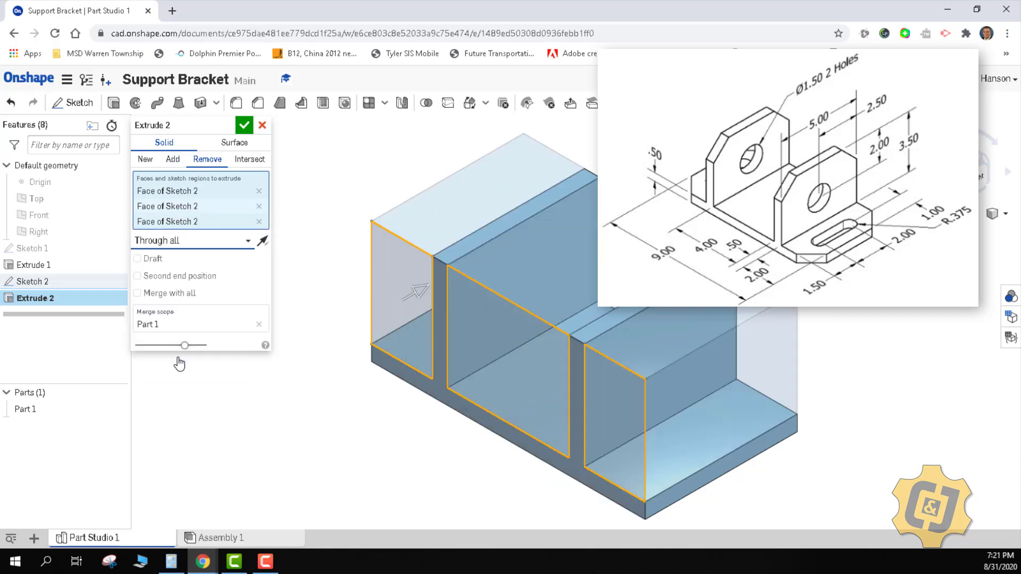
left_click(242, 129)
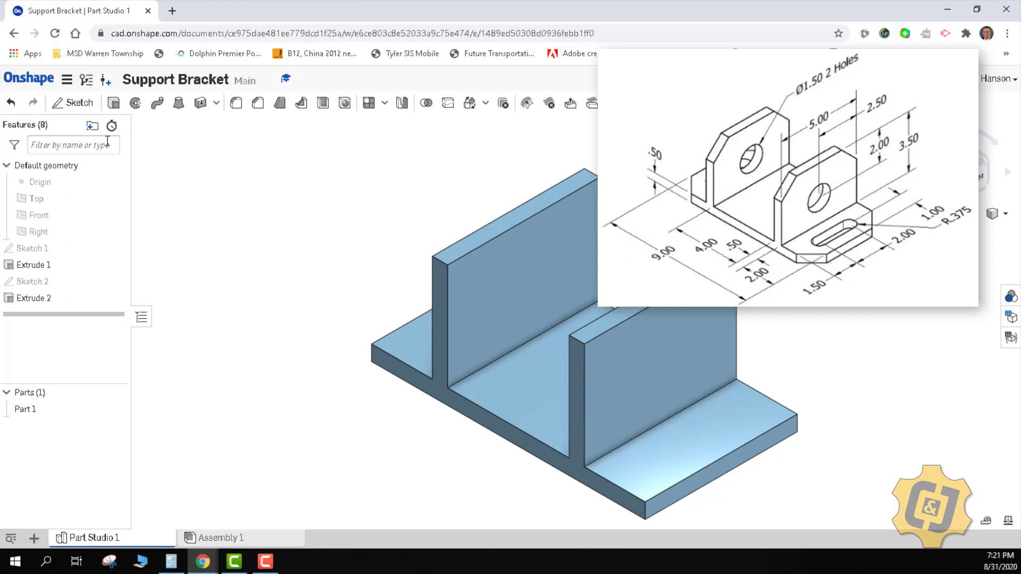
Step: Start a sketch on the right upright's outer face and draw a circle about 1.01 in in diameter near its middle
left_click(75, 108)
left_click(677, 381)
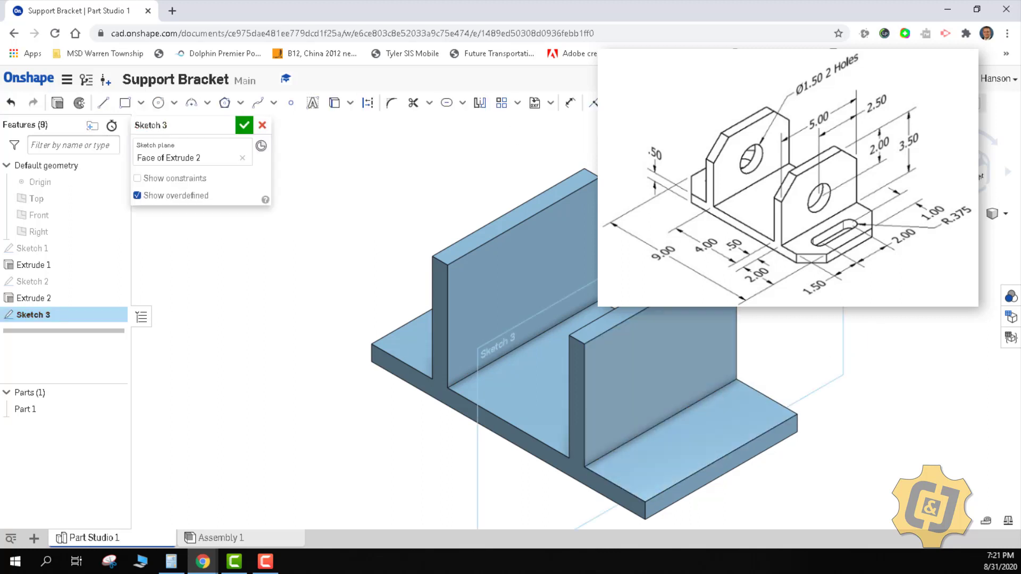
key("n")
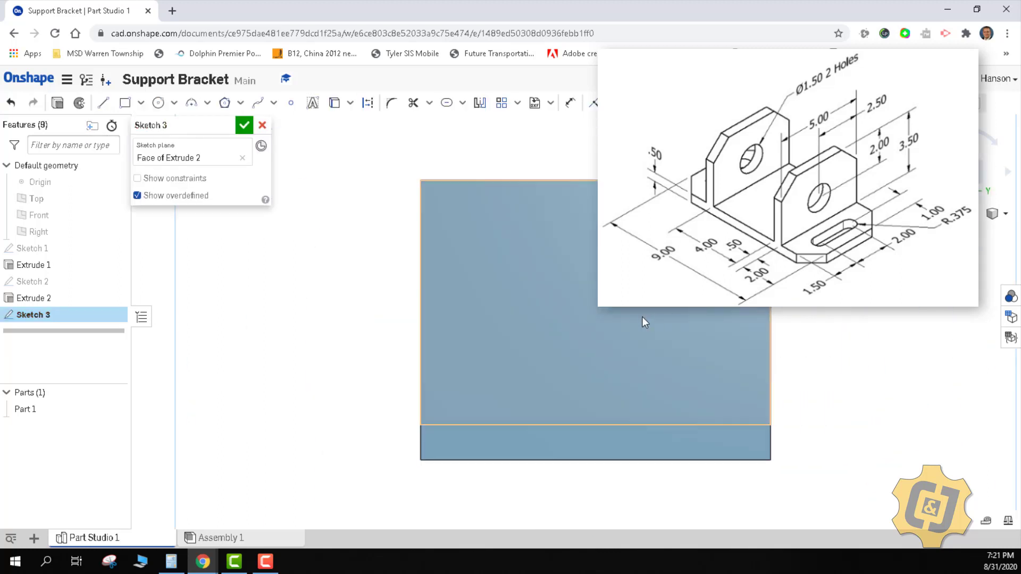
middle_click_drag(642, 318, 606, 307)
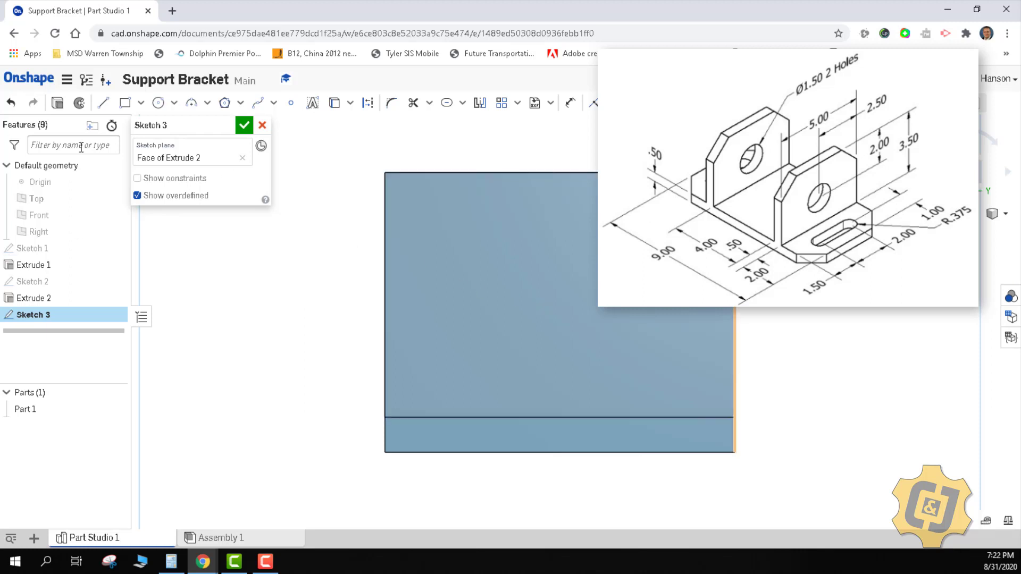
left_click(158, 103)
left_click(552, 286)
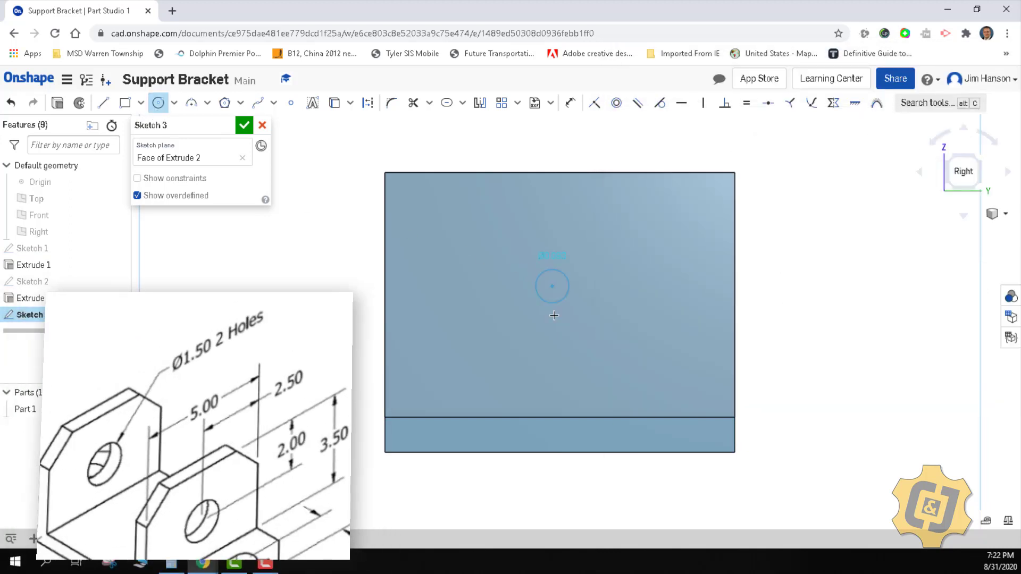
left_click(555, 322)
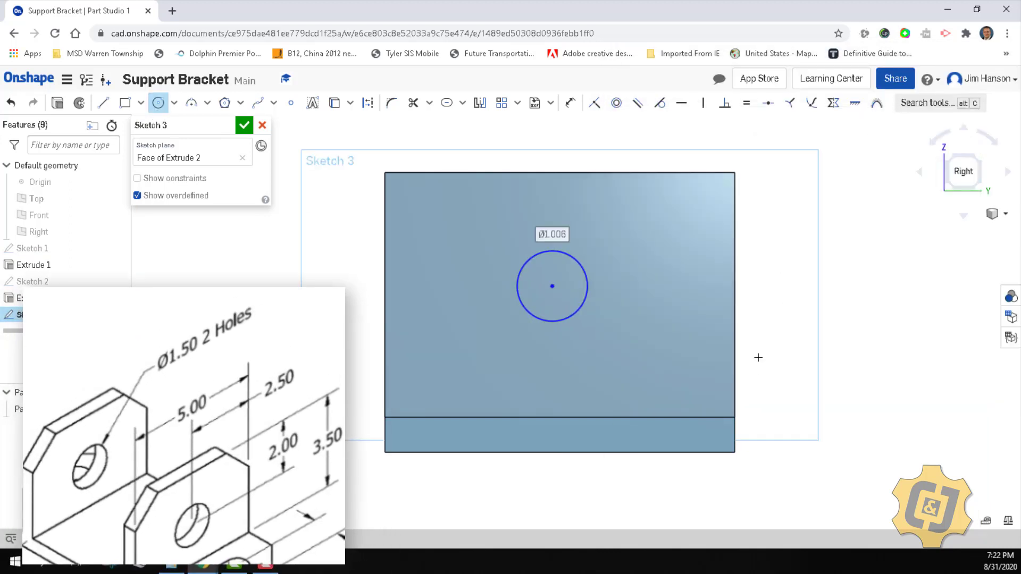
Step: Dimension the circle's center 2.5 in from the upright face's right vertical edge
left_click(571, 103)
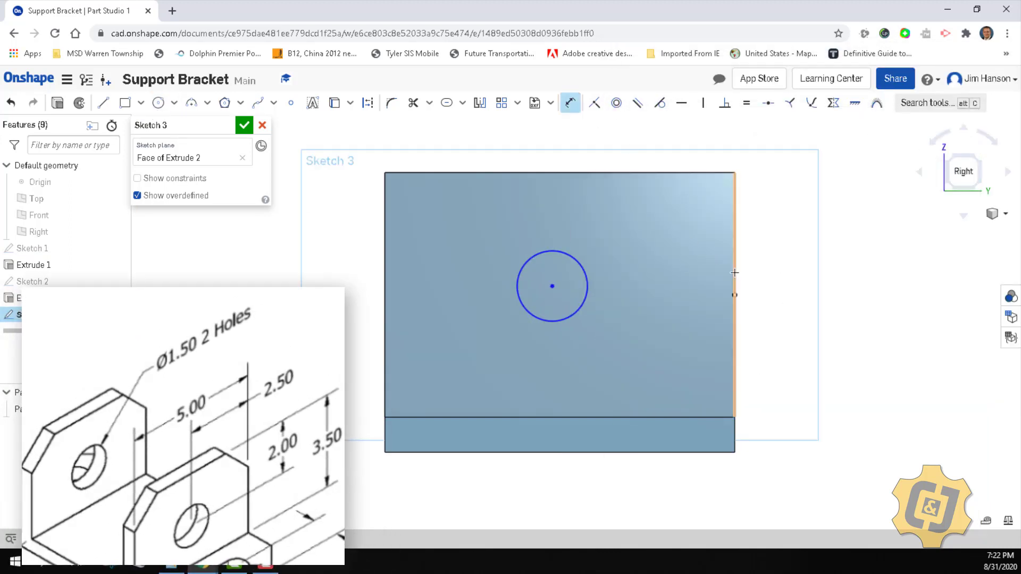
left_click(553, 286)
left_click(735, 325)
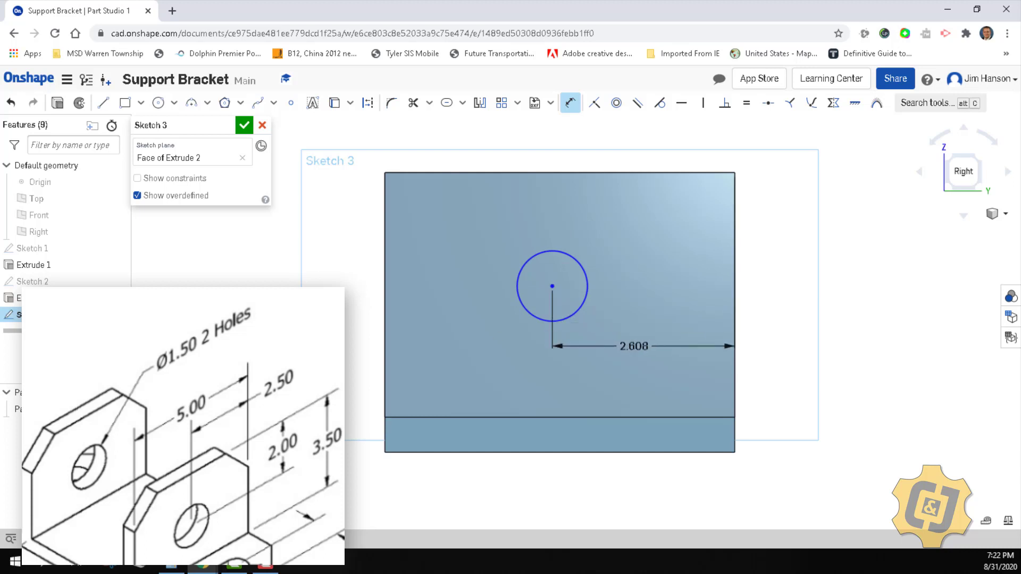
left_click(634, 346)
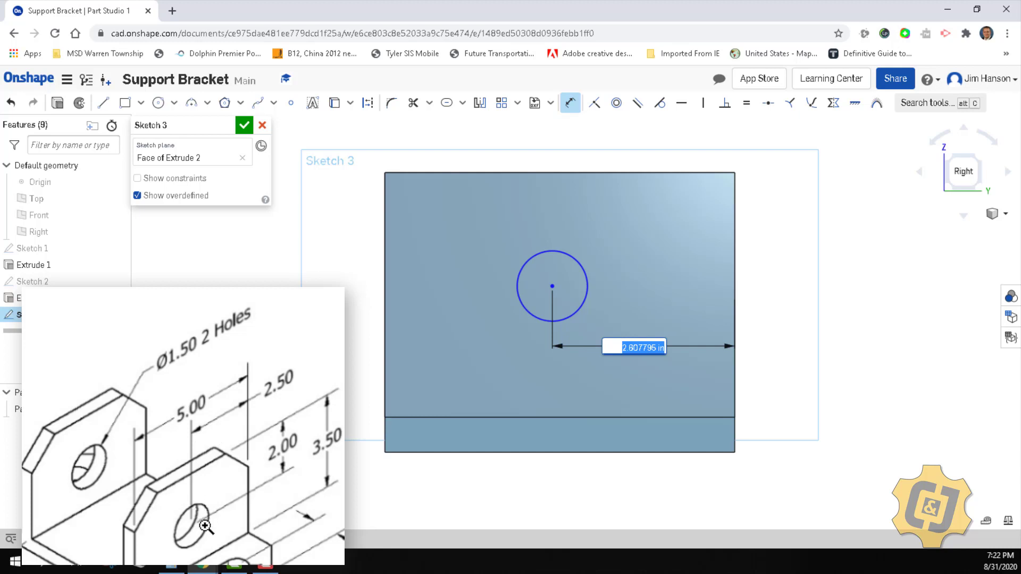
type("2.5")
key("Return")
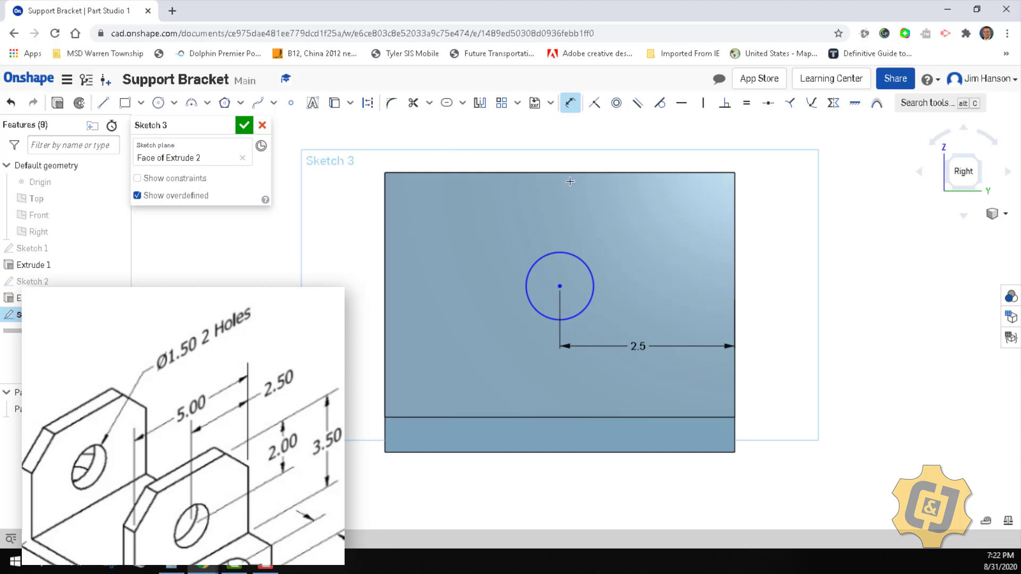
Step: Dimension the circle's center 2 in below the upright's top edge
left_click(561, 286)
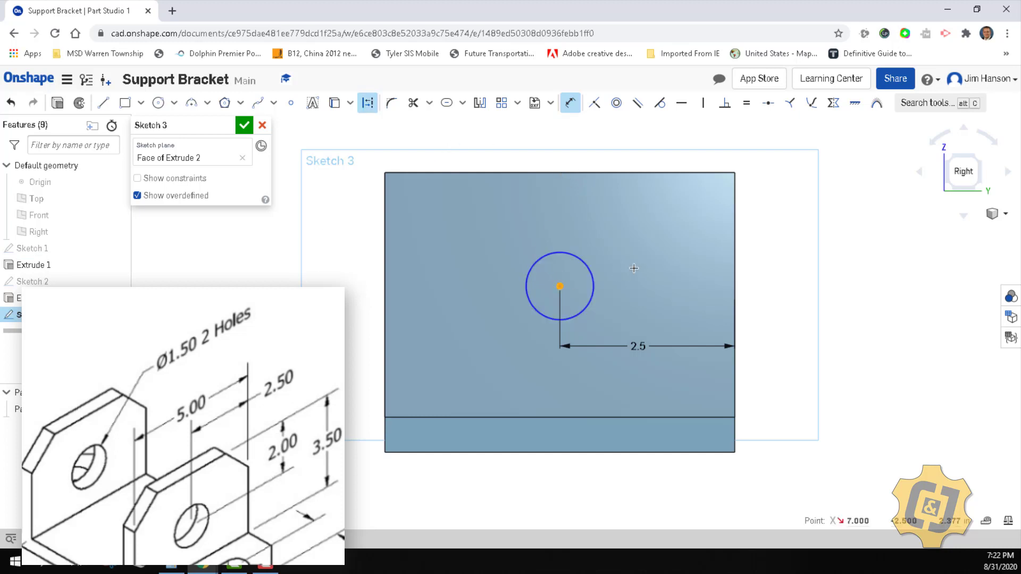
left_click(553, 173)
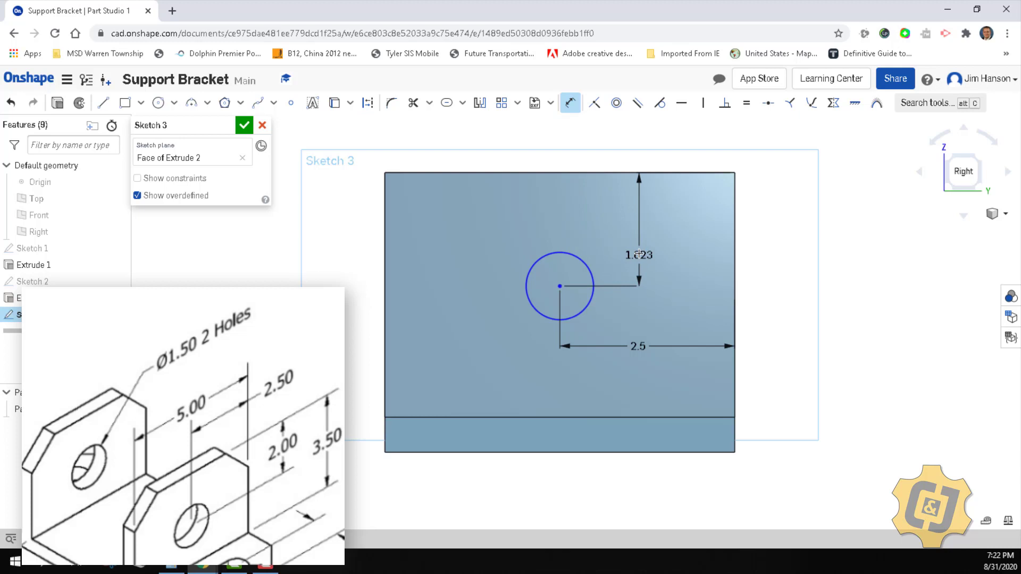
left_click(638, 254)
type("2")
key("Return")
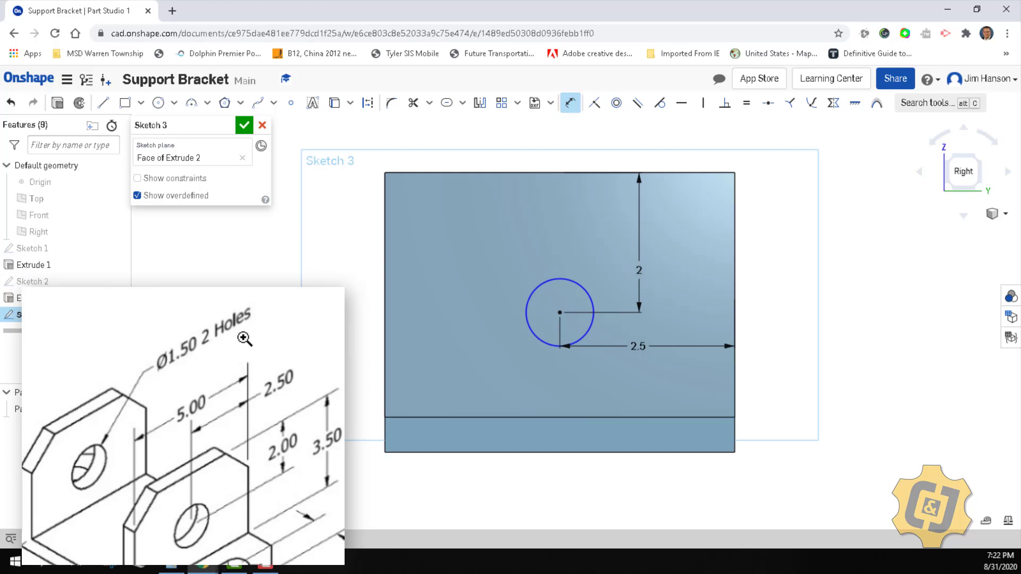
Step: Set the circle's diameter to 1.5 in and finish the sketch in an isometric view
left_click(554, 279)
left_click(508, 270)
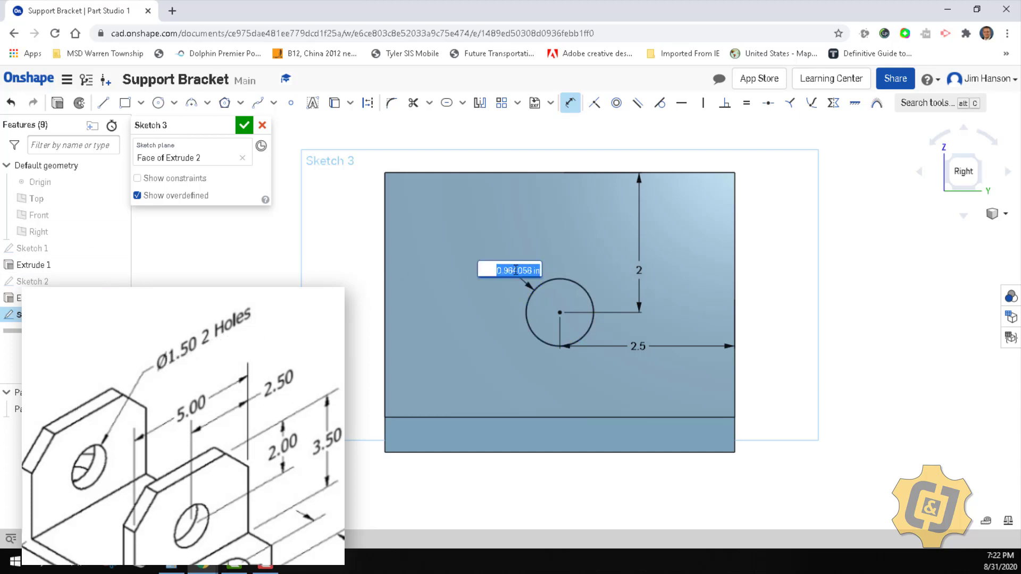
type("1.5")
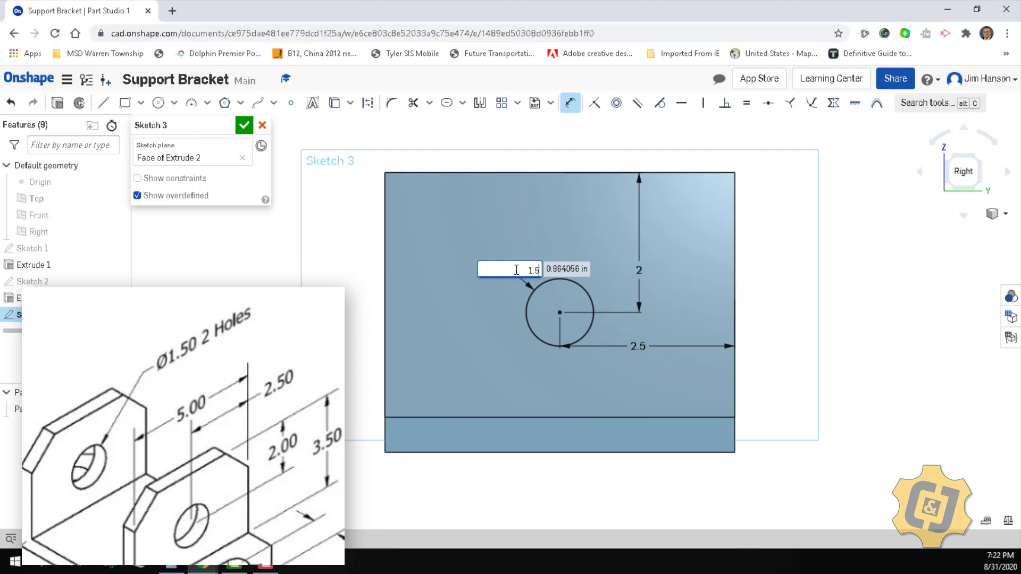
key("Return")
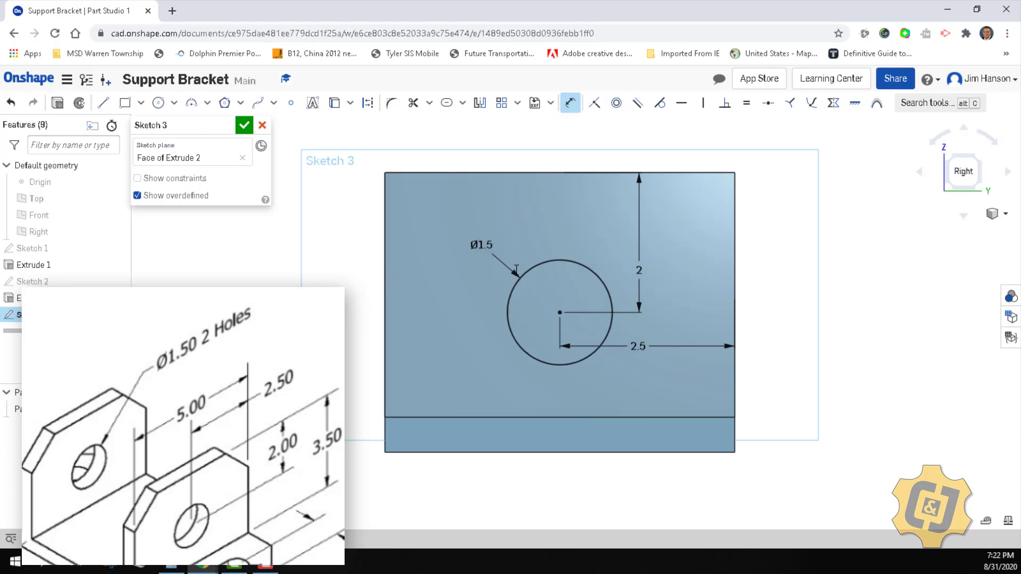
left_click(1004, 213)
left_click(935, 230)
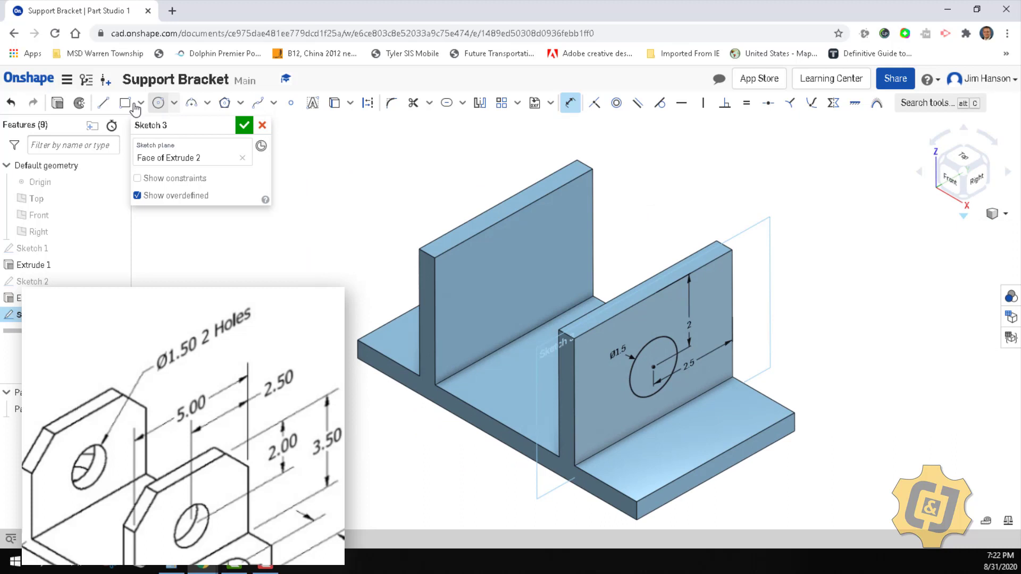
left_click(246, 127)
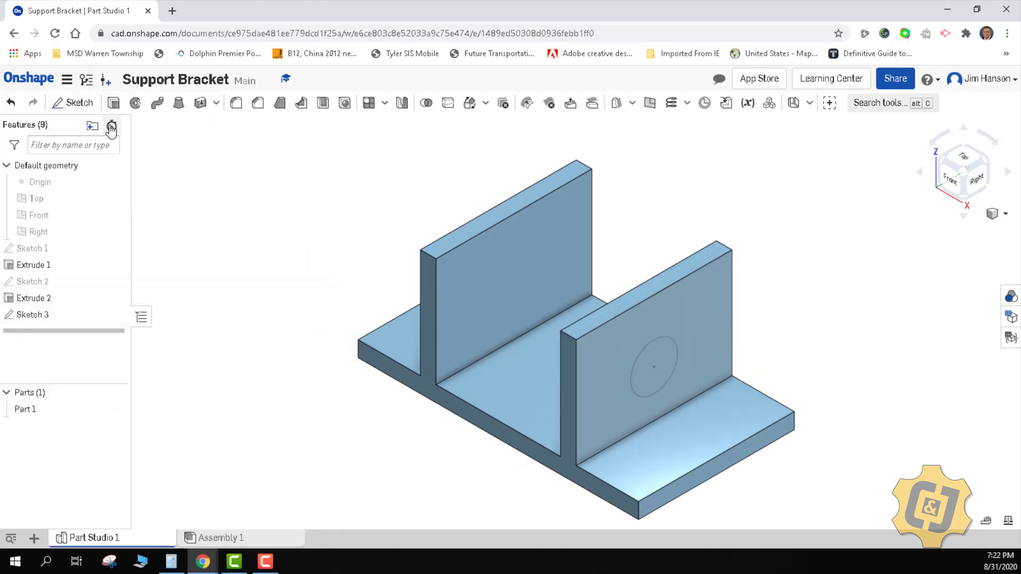
Step: Extrude the circle as a Remove cut with the Through all end type, through both uprights
left_click(115, 102)
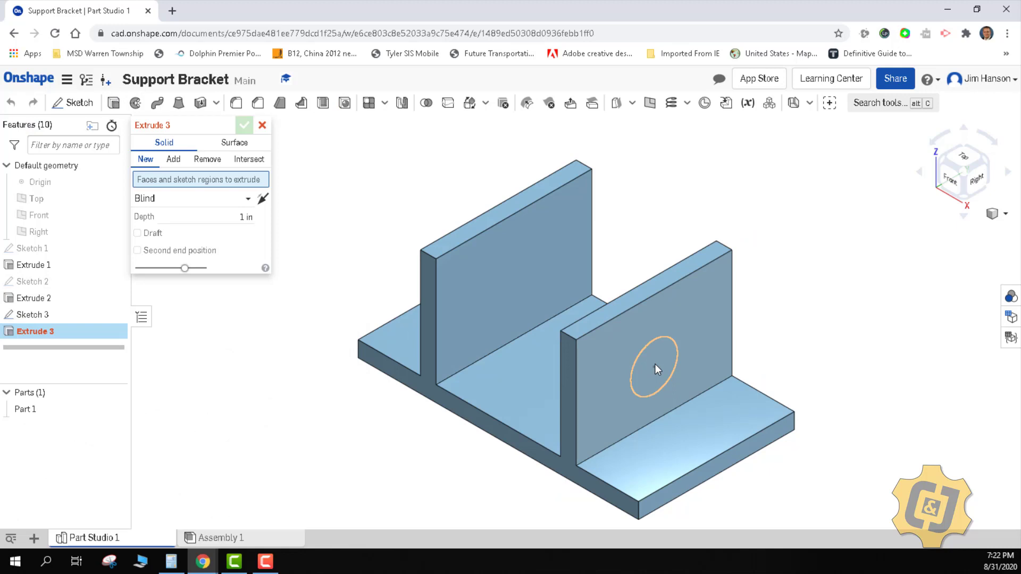
left_click(655, 363)
left_click(208, 161)
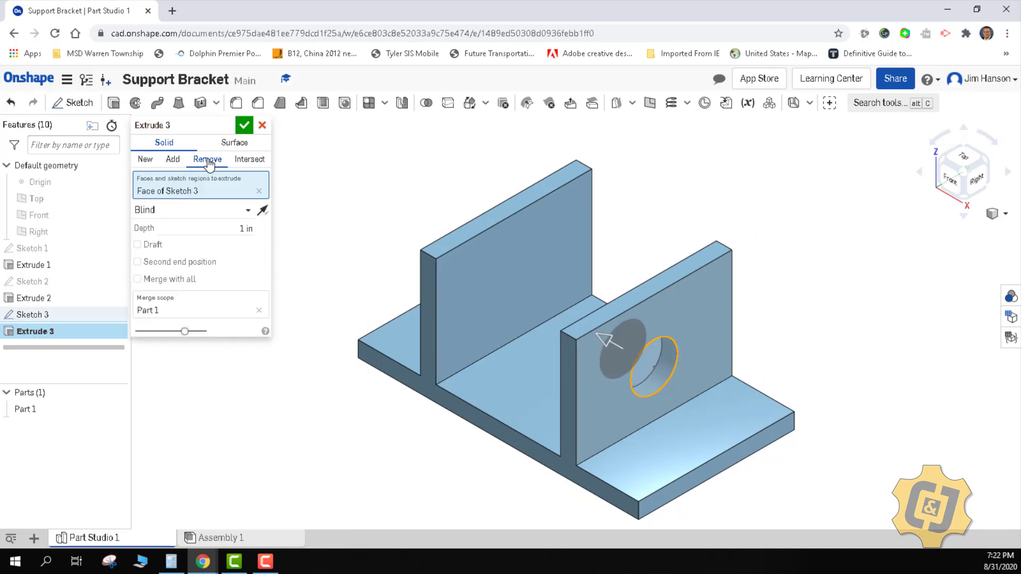
left_click(226, 210)
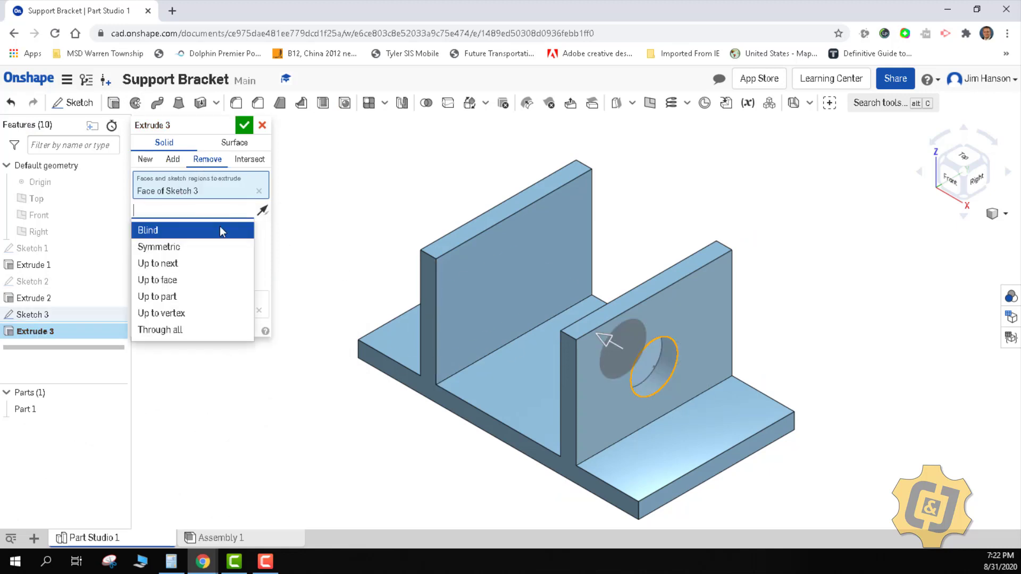
left_click(187, 330)
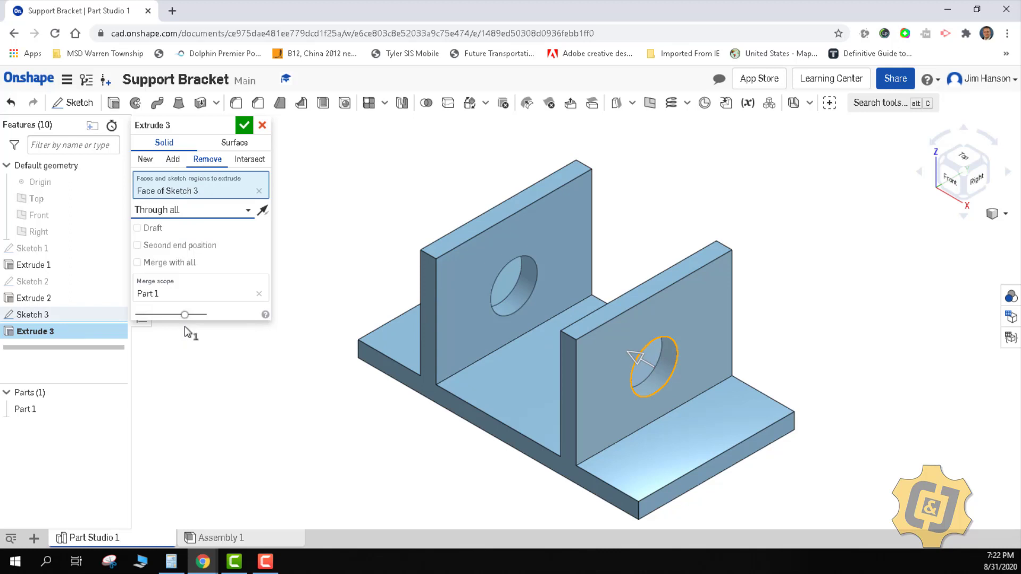
left_click(244, 125)
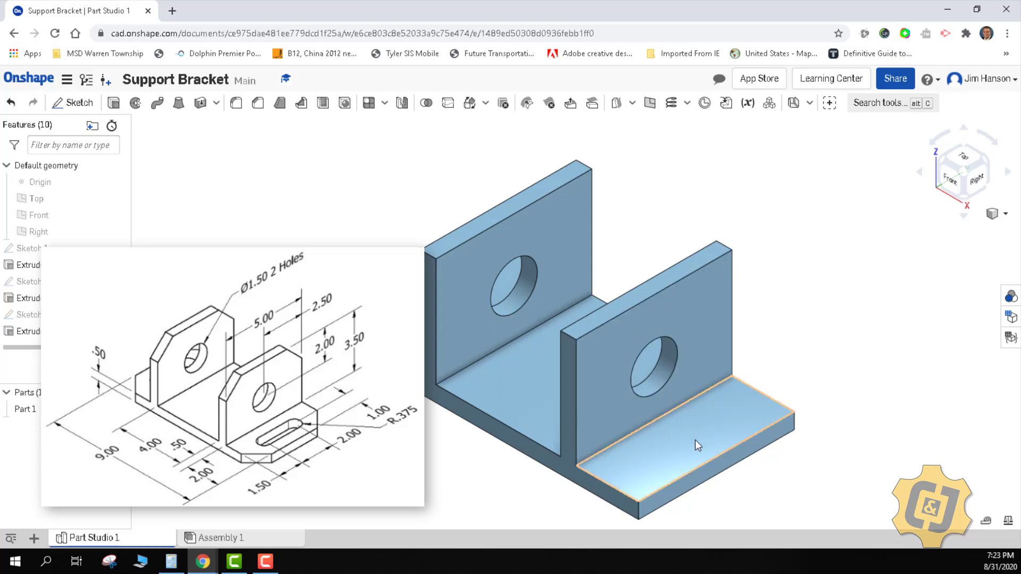
Step: Start a sketch on the top face of the right base flange and view it from the top
left_click(73, 102)
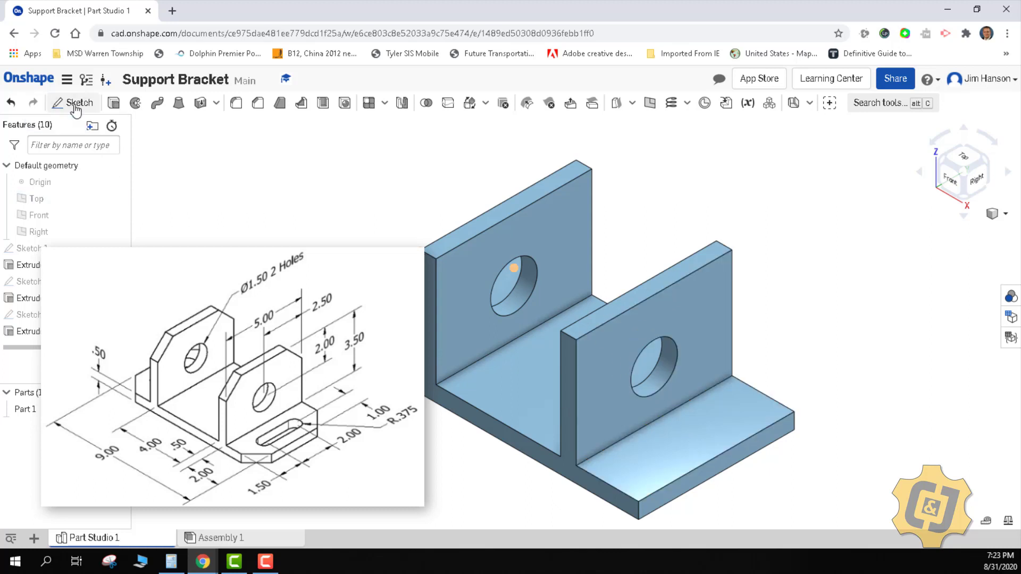
left_click(688, 448)
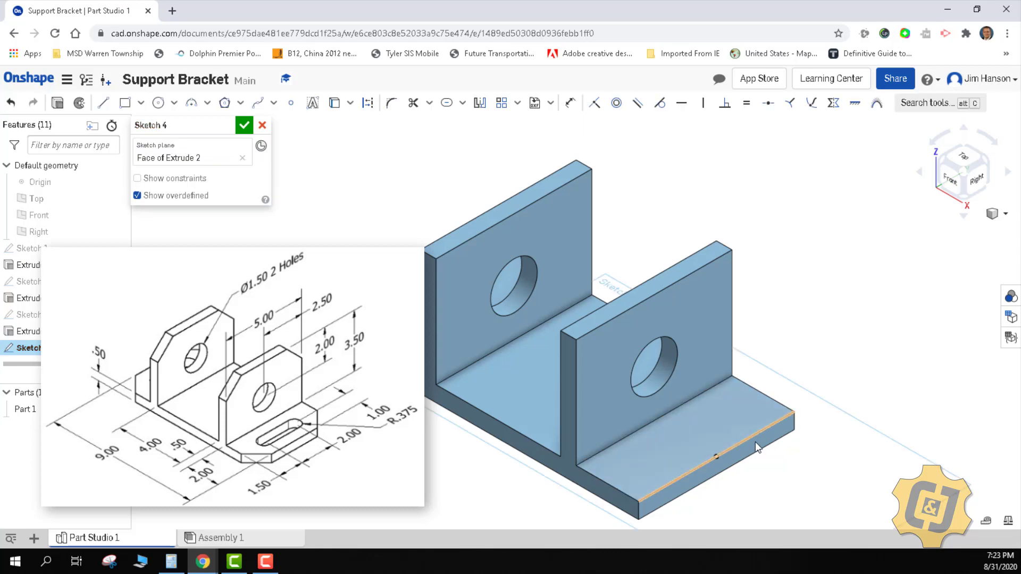
left_click(965, 158)
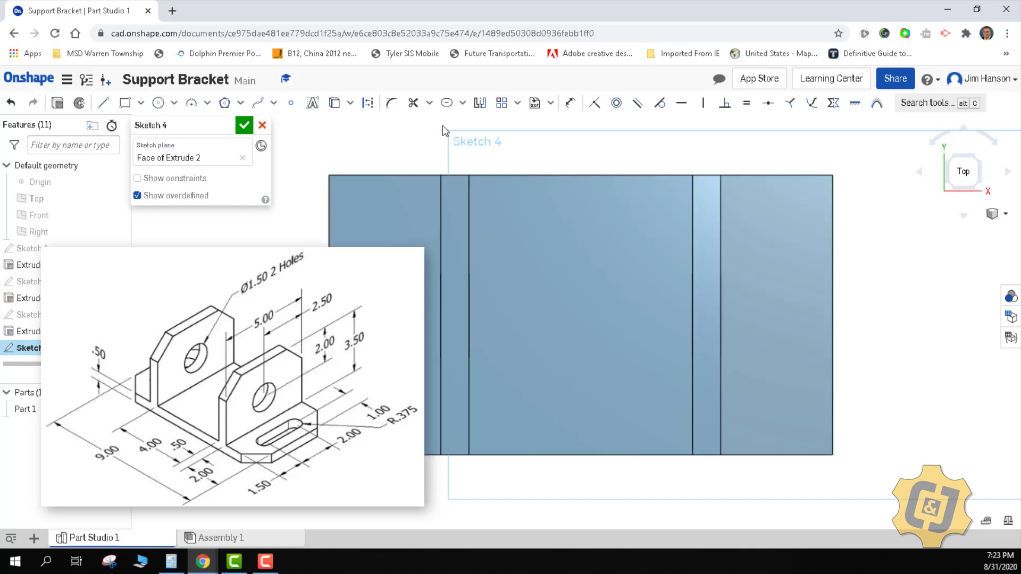
Step: Sketch a rectangle about 0.7 by 1.76 in beside the part, with a full-width circle centered on each short edge to form a slot shape
left_click(462, 103)
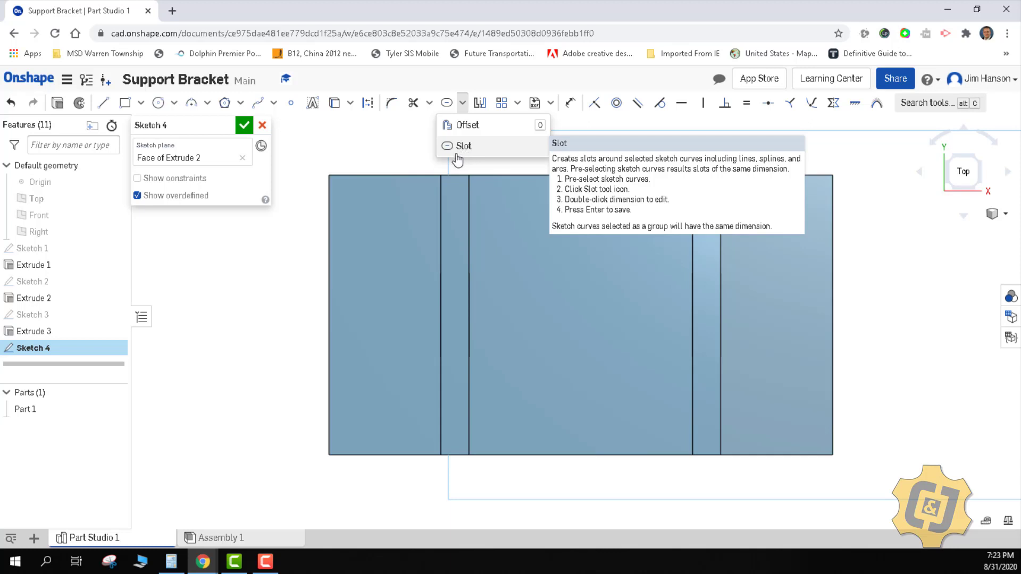
left_click(125, 103)
left_click_drag(209, 283, 249, 381)
left_click(158, 103)
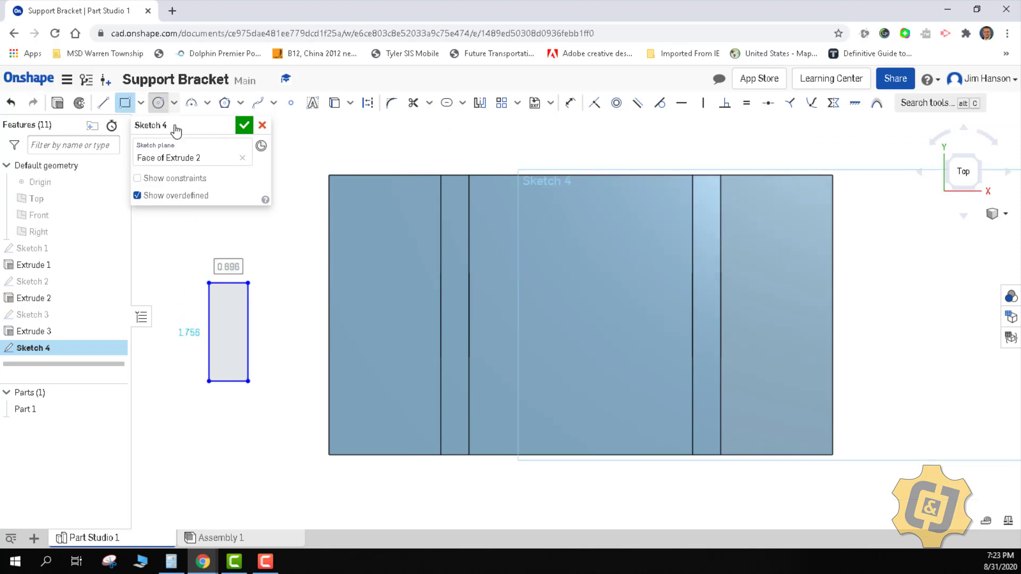
left_click(229, 282)
left_click(248, 283)
left_click(228, 382)
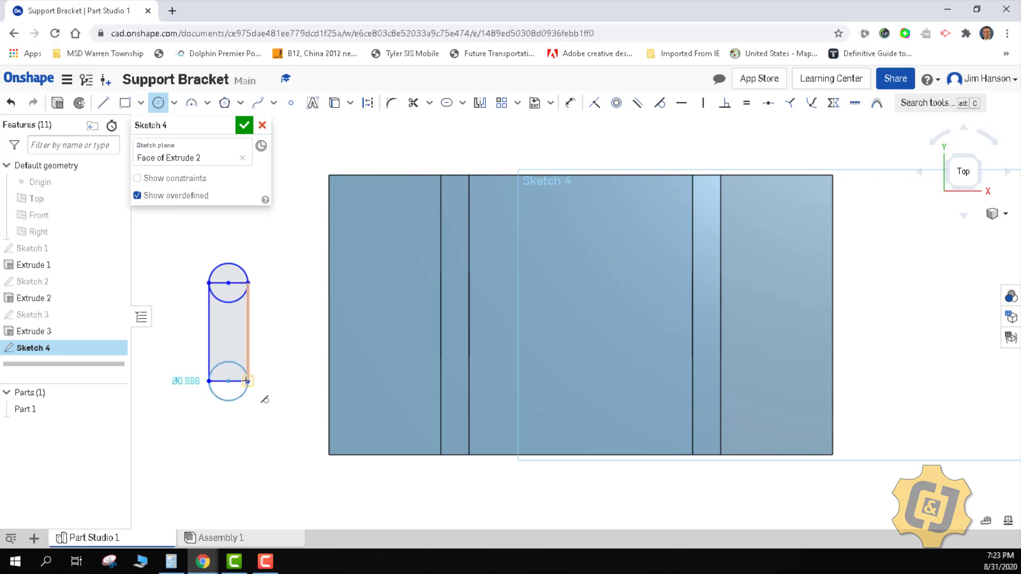
left_click(246, 381)
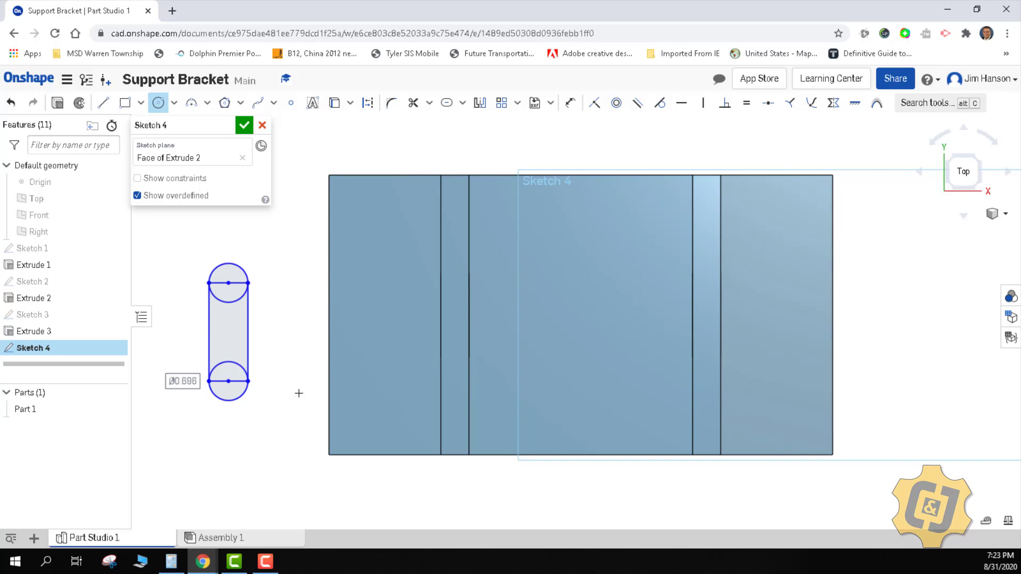
Step: Delete the rectangle and both circles beside the part
key("Escape")
left_click_drag(184, 420, 269, 267)
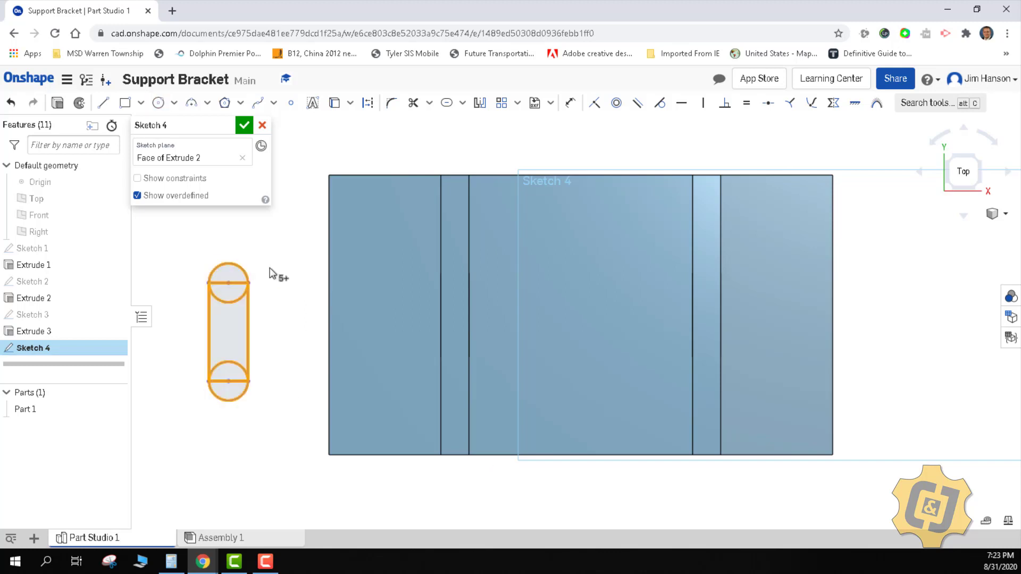
key("Delete")
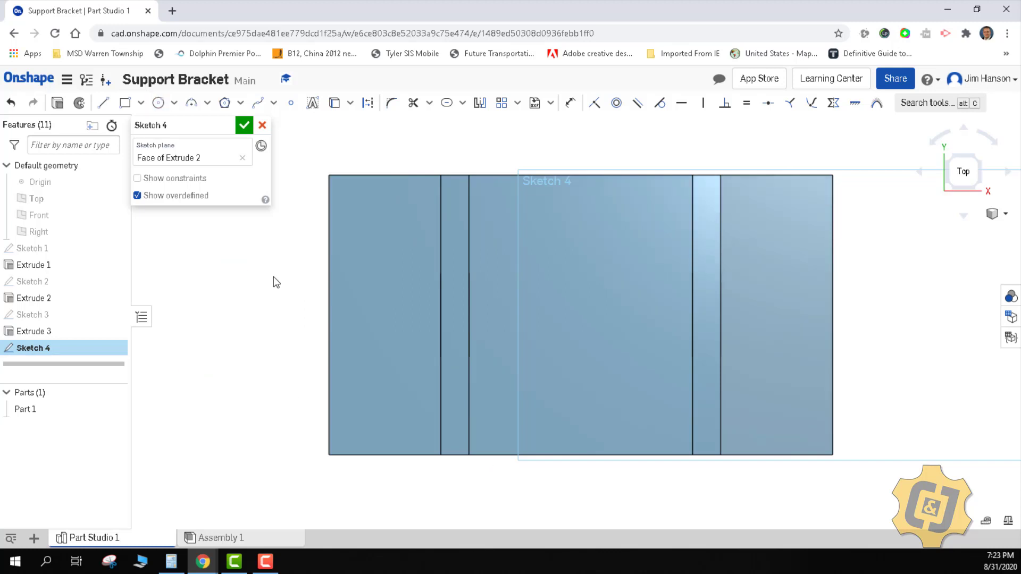
Step: Draw a vertical line on the right base flange, about 1.02 in from its outer edge and 1.61 in above its front edge
left_click(104, 104)
left_click(776, 265)
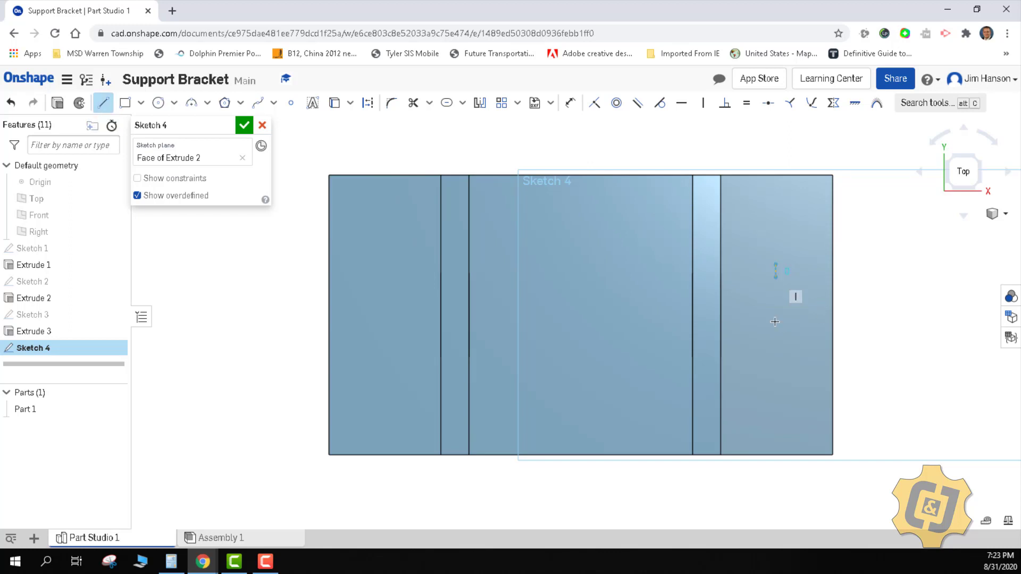
right_click(776, 364)
left_click(813, 366)
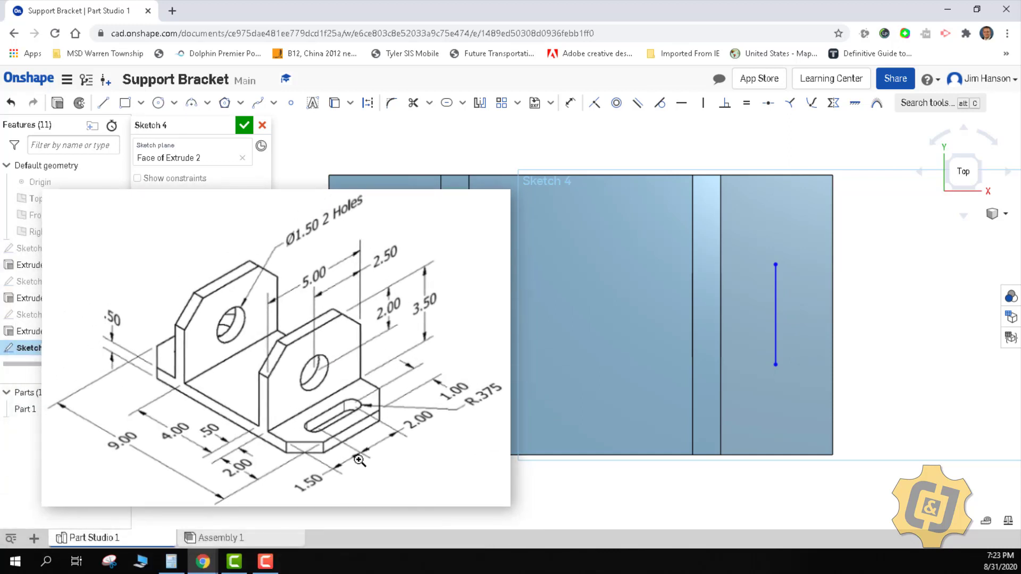
Step: Dimension the line's lower endpoint 1.5 in from the flange's front edge
left_click(569, 104)
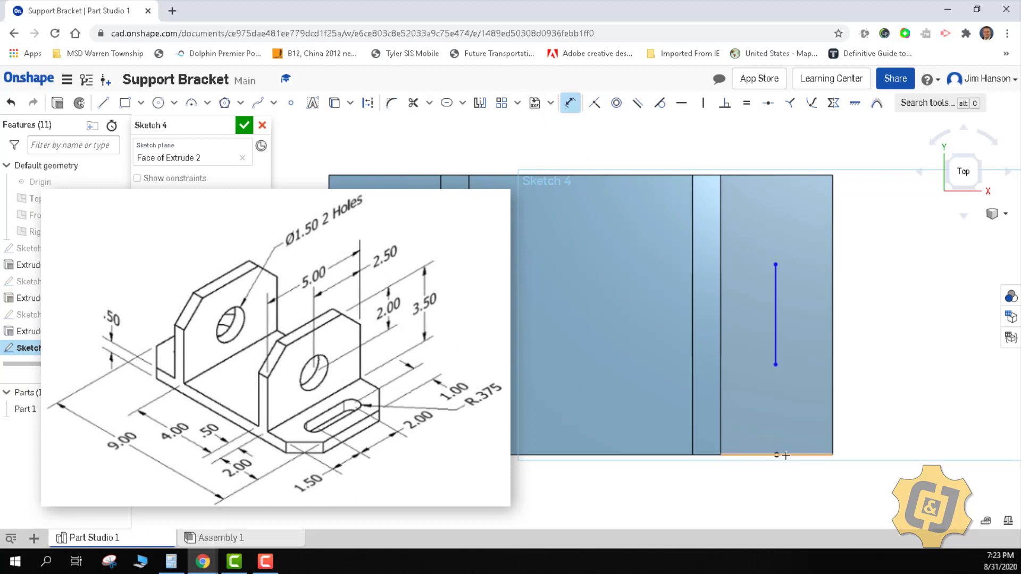
left_click(776, 366)
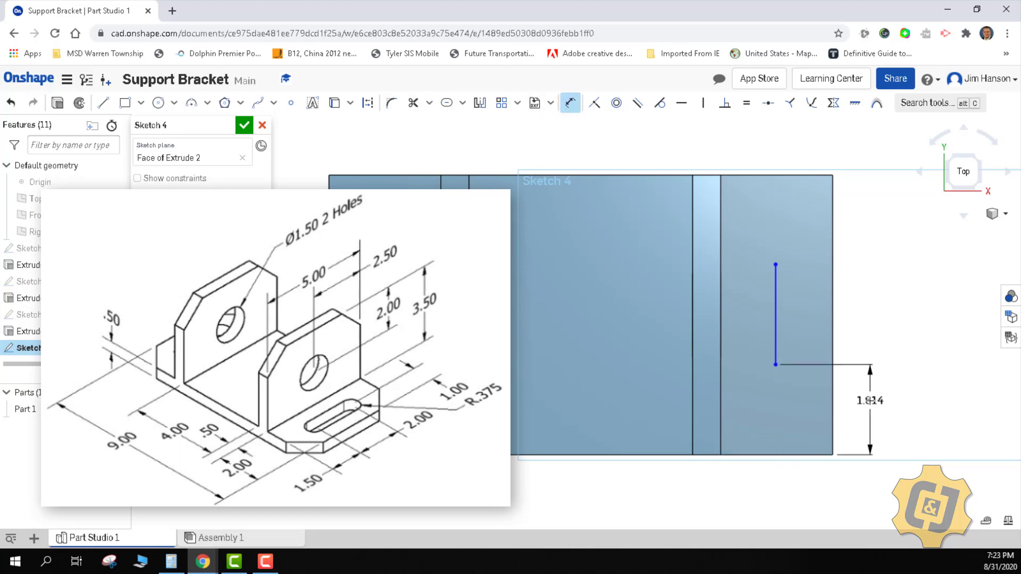
left_click(787, 392)
type("1.5")
key("Return")
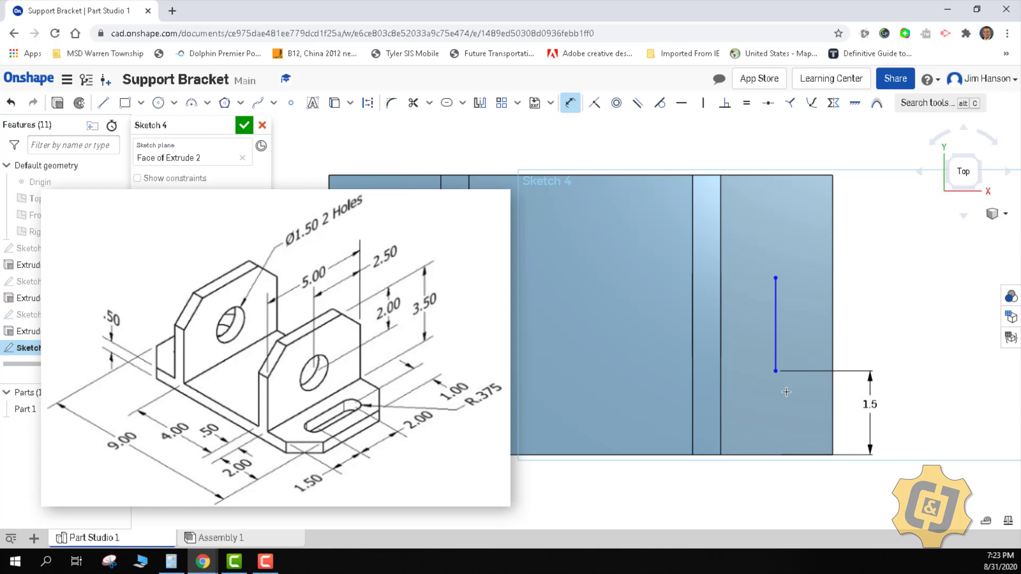
Step: Dimension the vertical line's length as 2 in
left_click(776, 325)
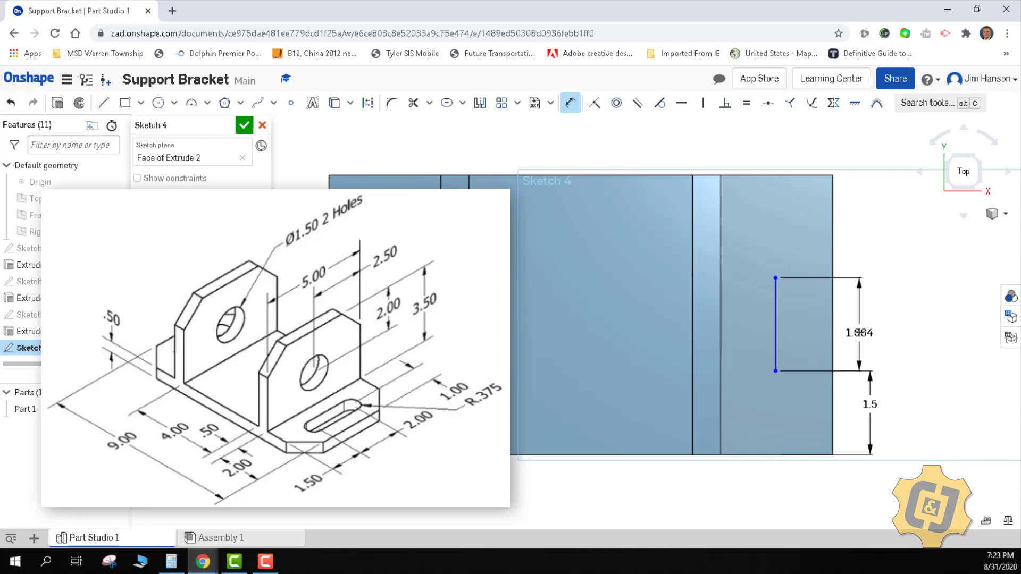
left_click(873, 332)
type("2")
key("Return")
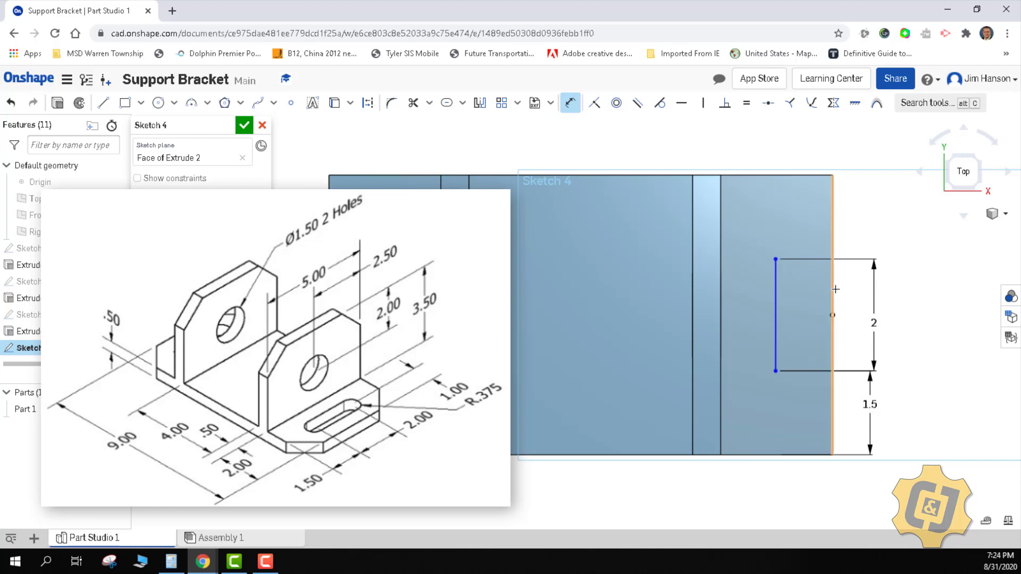
Step: Dimension the vertical line 1 in from the flange's outer right edge
left_click(775, 287)
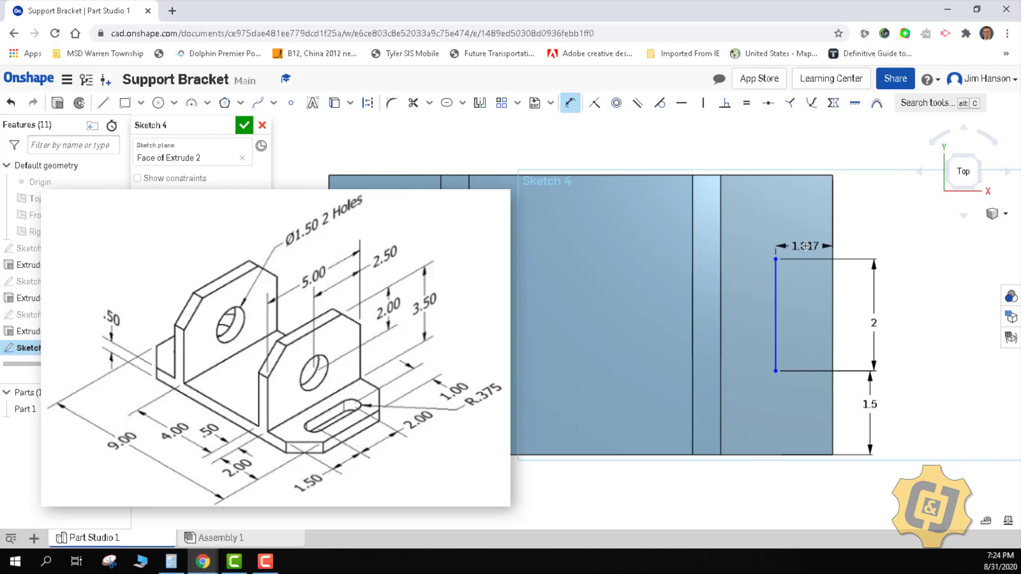
left_click(801, 157)
type("1")
key("Return")
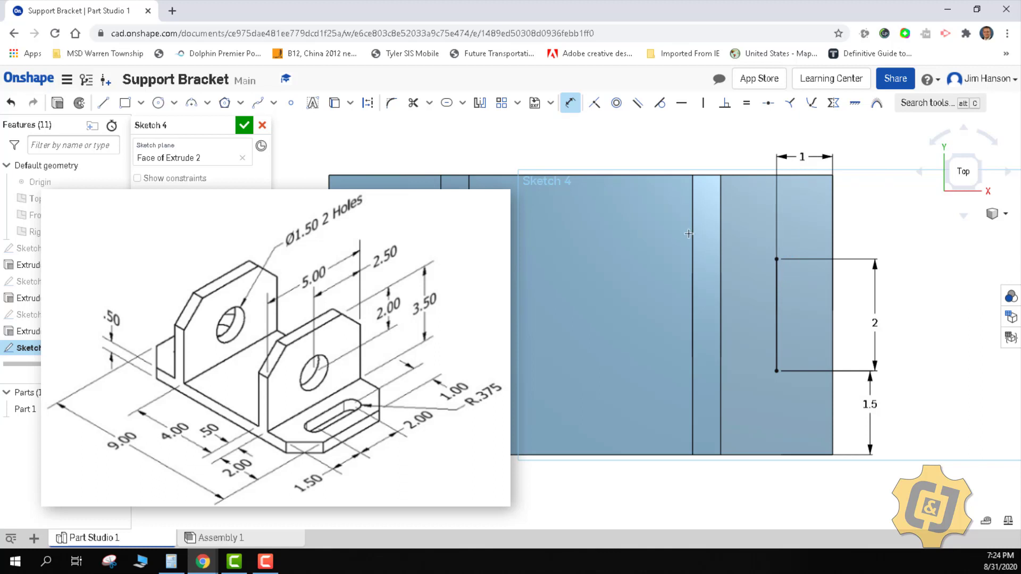
Step: Create a slot around the vertical line on the right base flange and set its diameter to .375*2 in
left_click(463, 103)
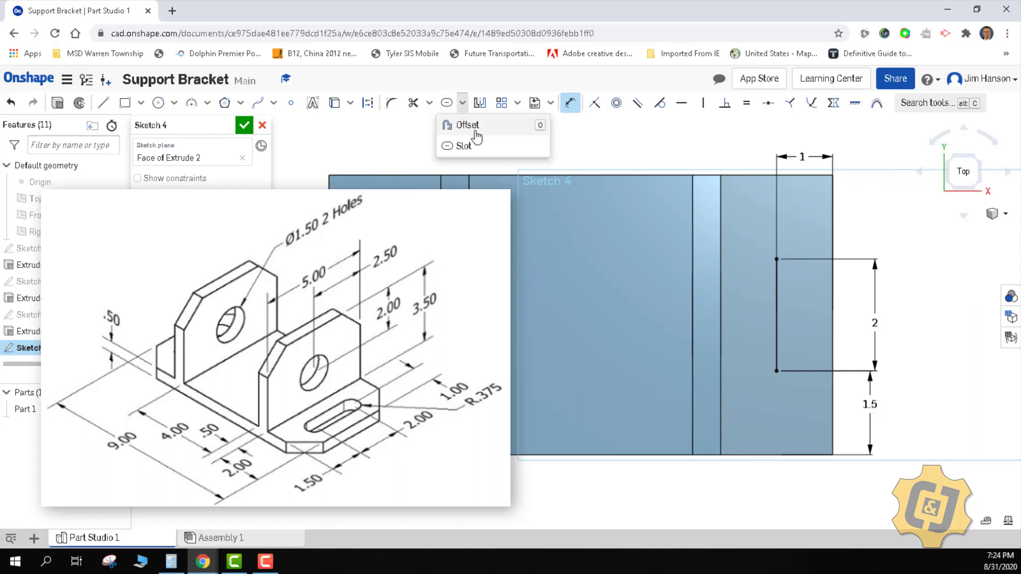
left_click(479, 146)
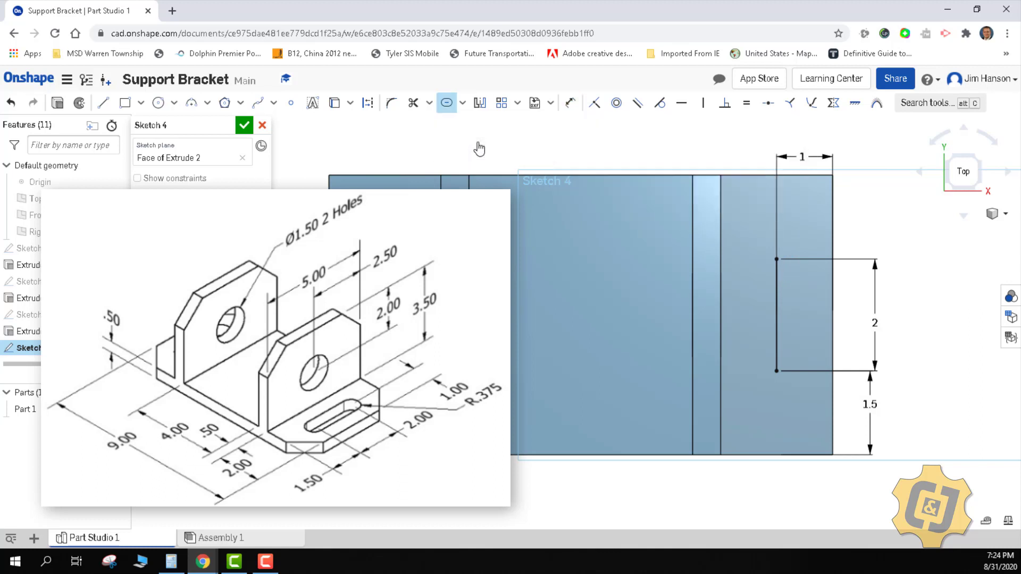
left_click(776, 276)
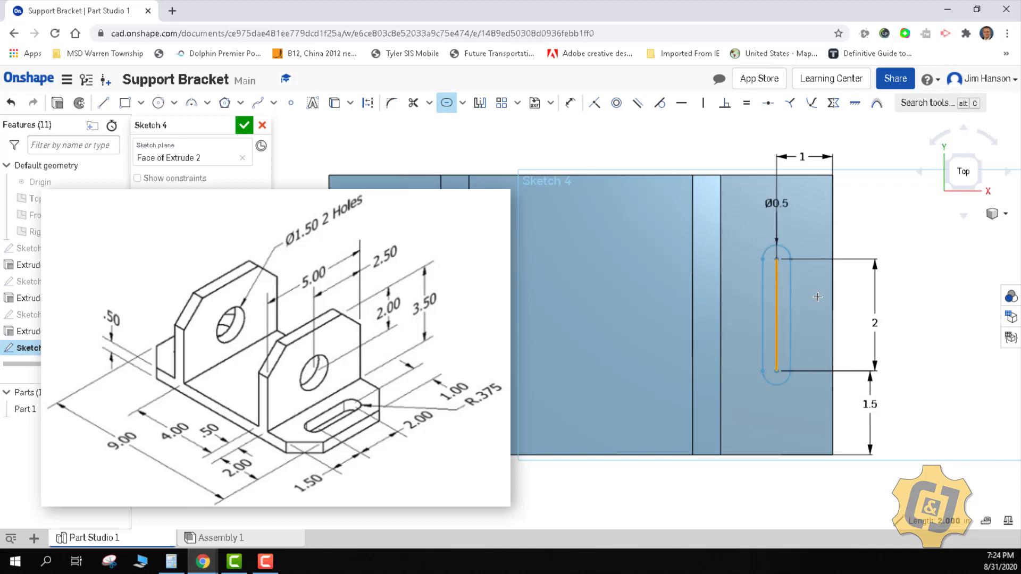
left_click(778, 203)
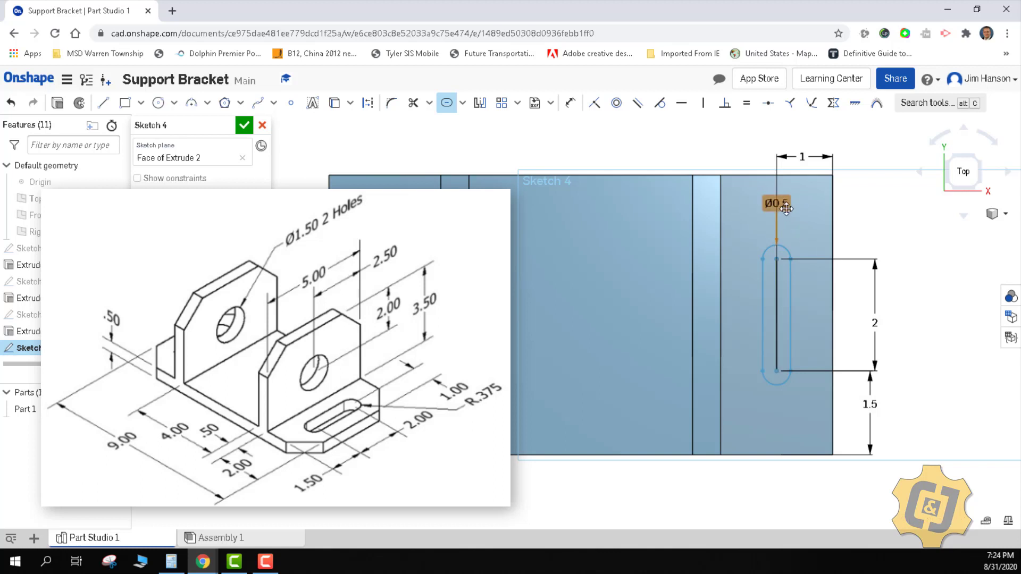
double_click(786, 209)
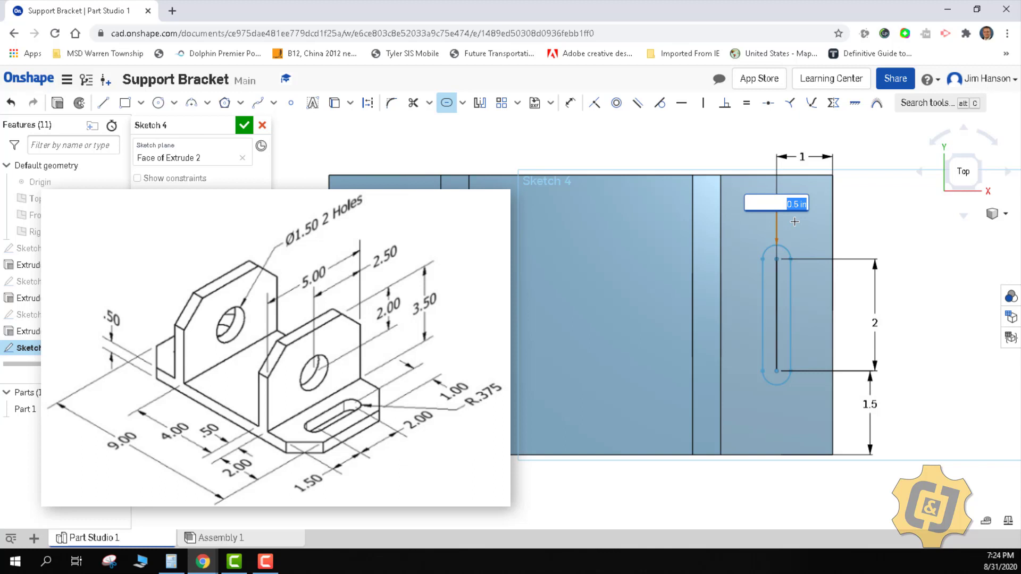
type(".375")
key("Return")
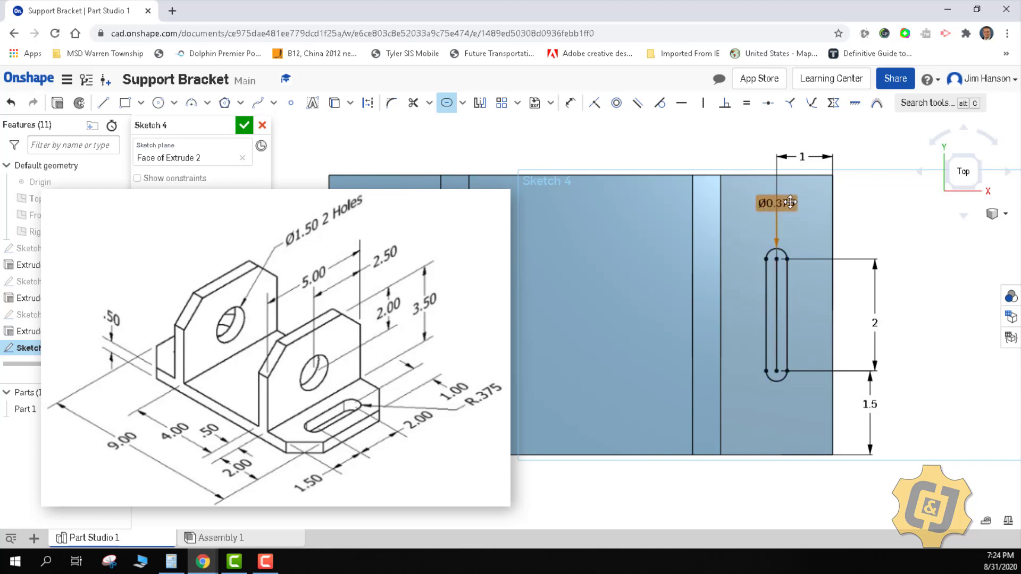
double_click(766, 211)
key("BackSpace")
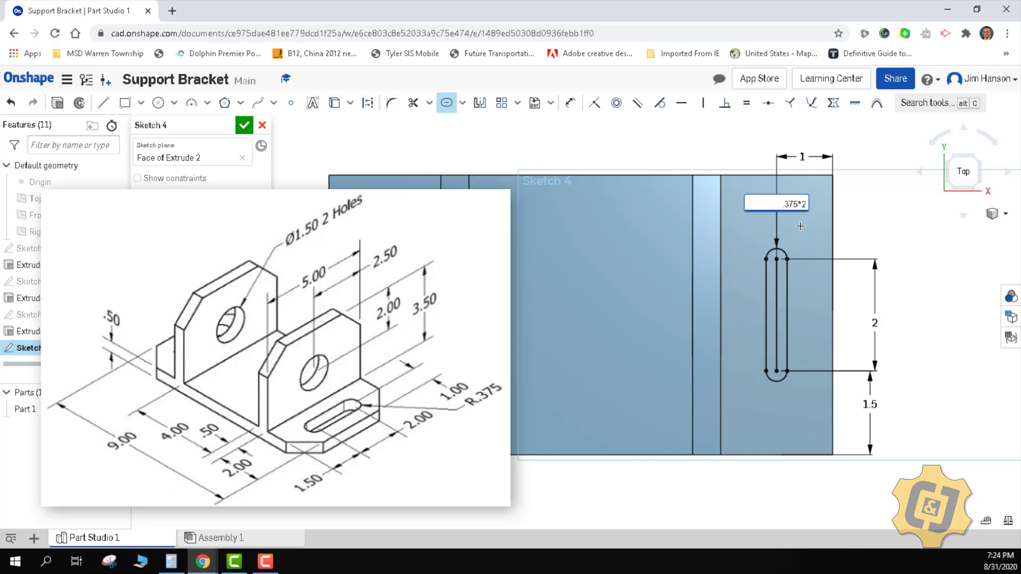
key("Return")
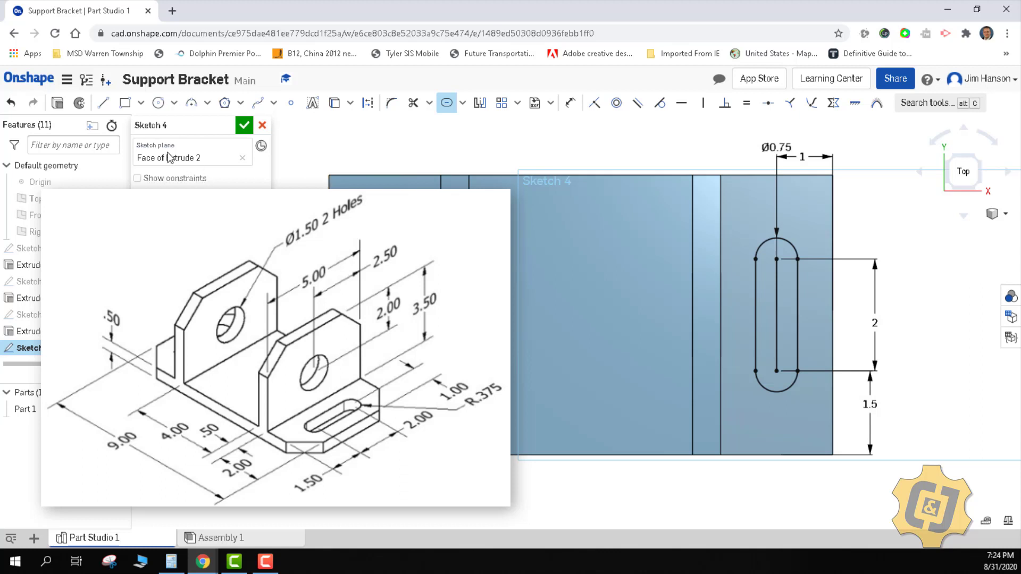
Step: Draw a vertical line between the midpoints of the base's back and front edges and convert it to construction
left_click(103, 102)
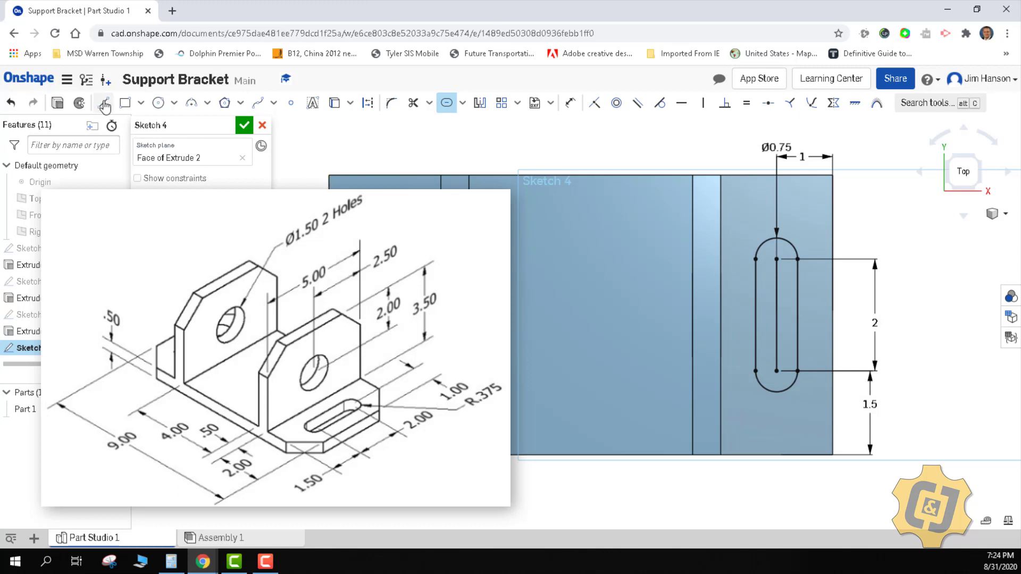
left_click(581, 175)
left_click(581, 451)
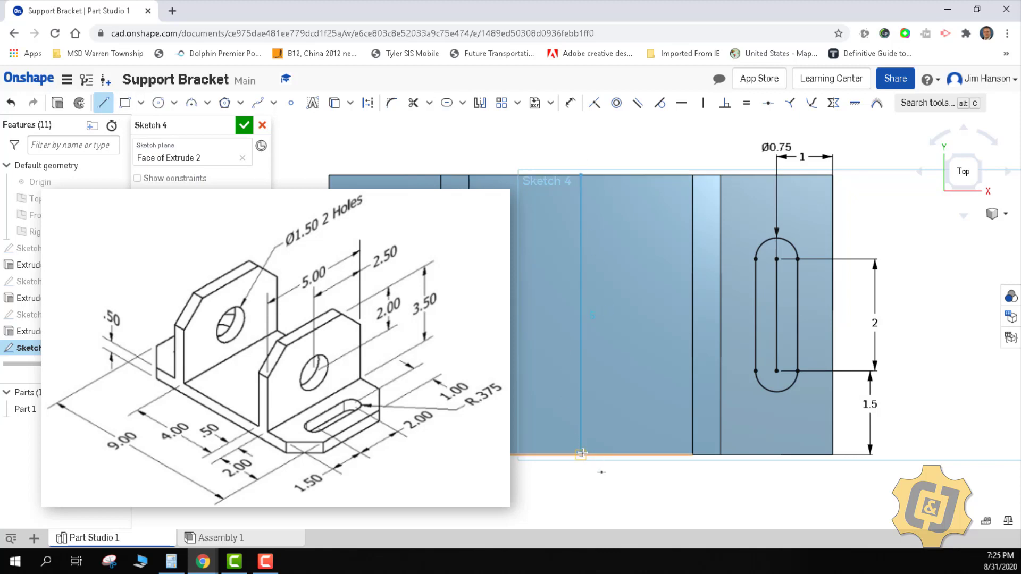
right_click(659, 201)
left_click(677, 205)
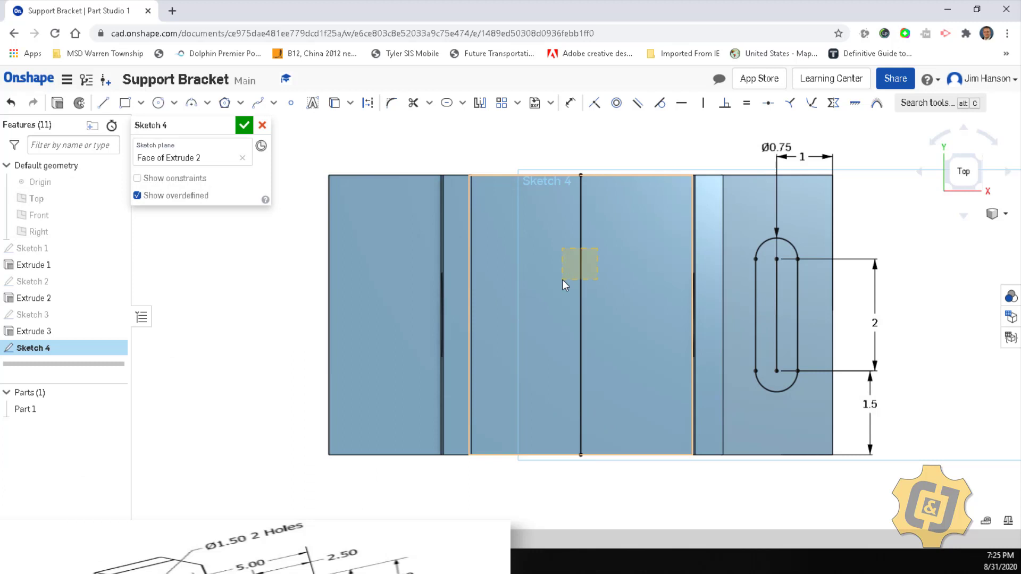
left_click(579, 274)
right_click(580, 273)
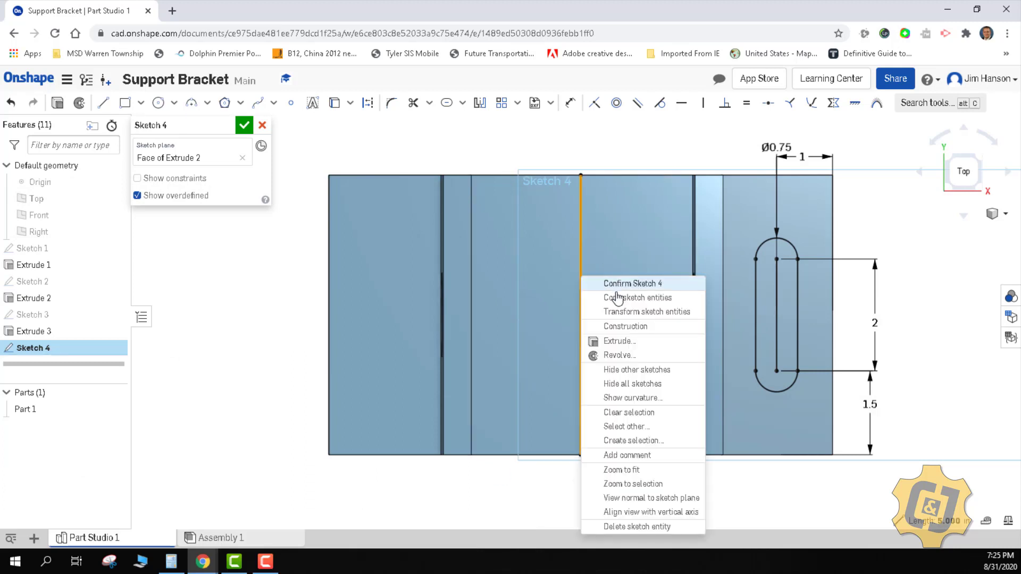
left_click(625, 326)
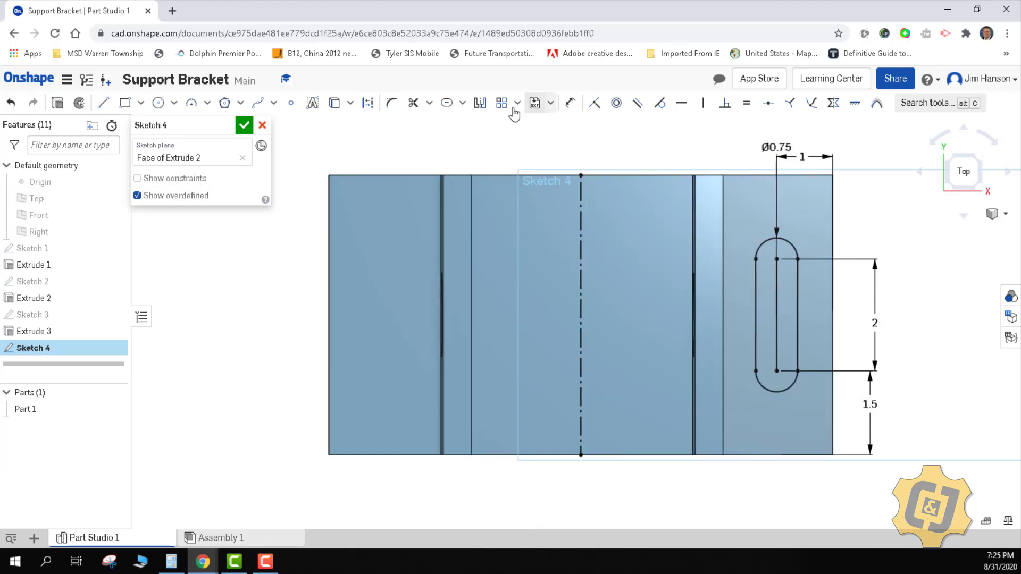
left_click(479, 103)
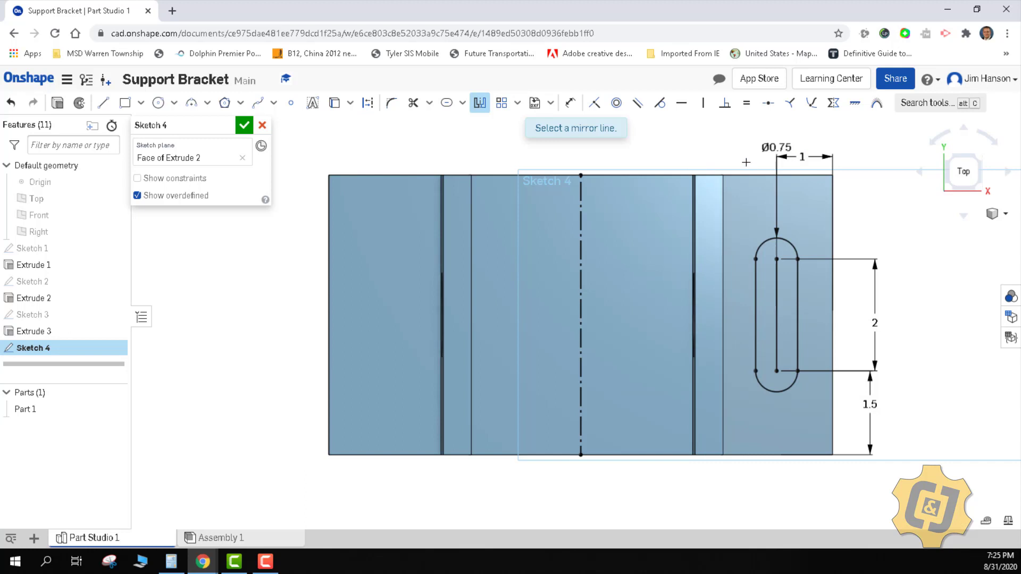
left_click_drag(746, 161, 827, 410)
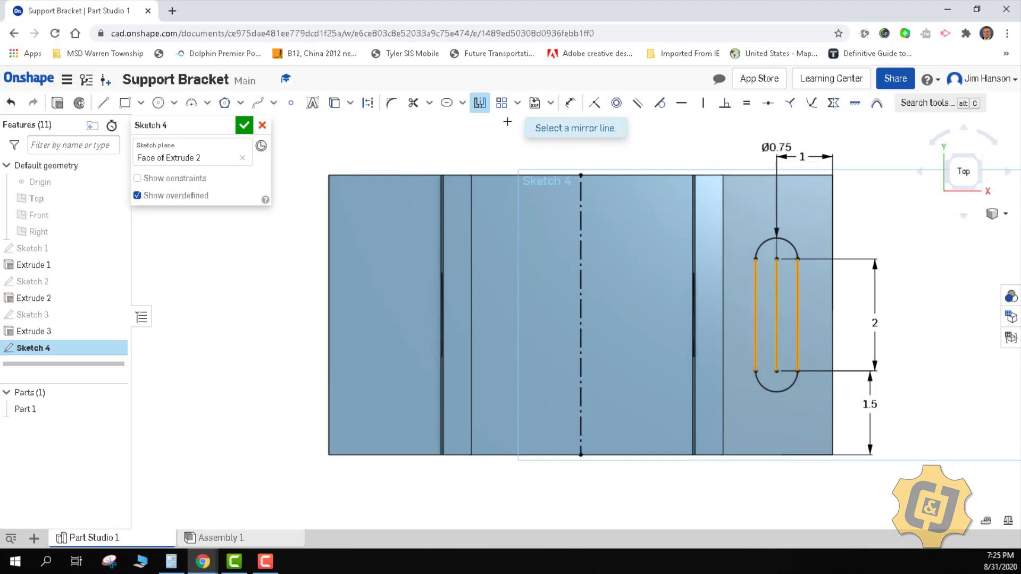
key("Escape")
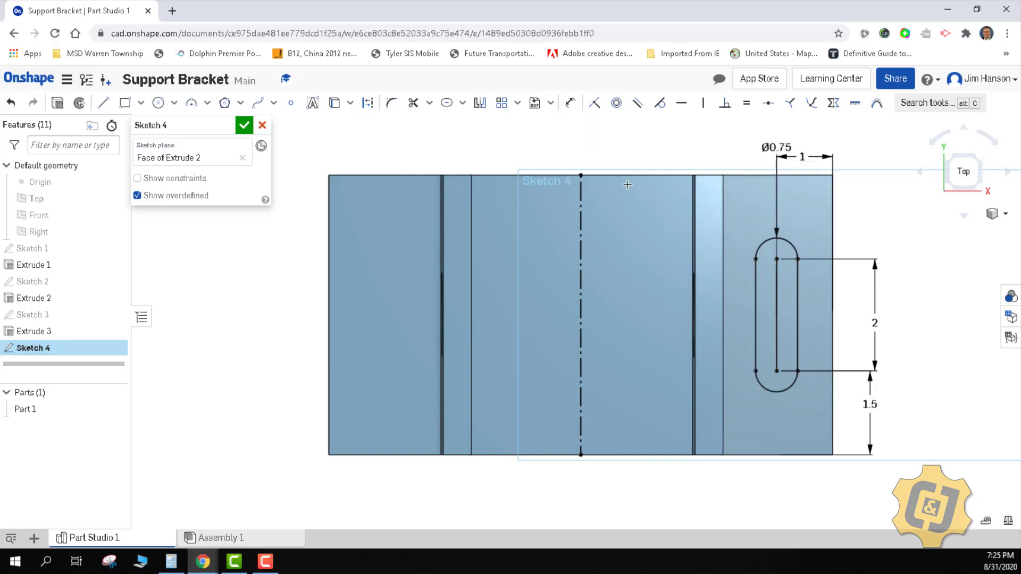
Step: Mirror the slot and its centre line about the construction line onto the left flange and finish the sketch
left_click(480, 104)
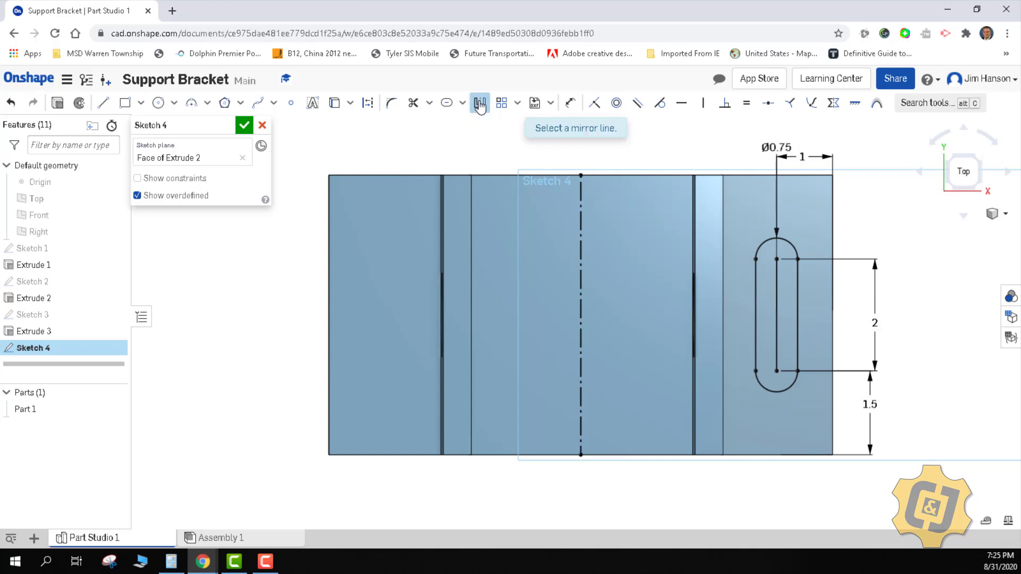
left_click(583, 217)
left_click_drag(747, 160, 814, 409)
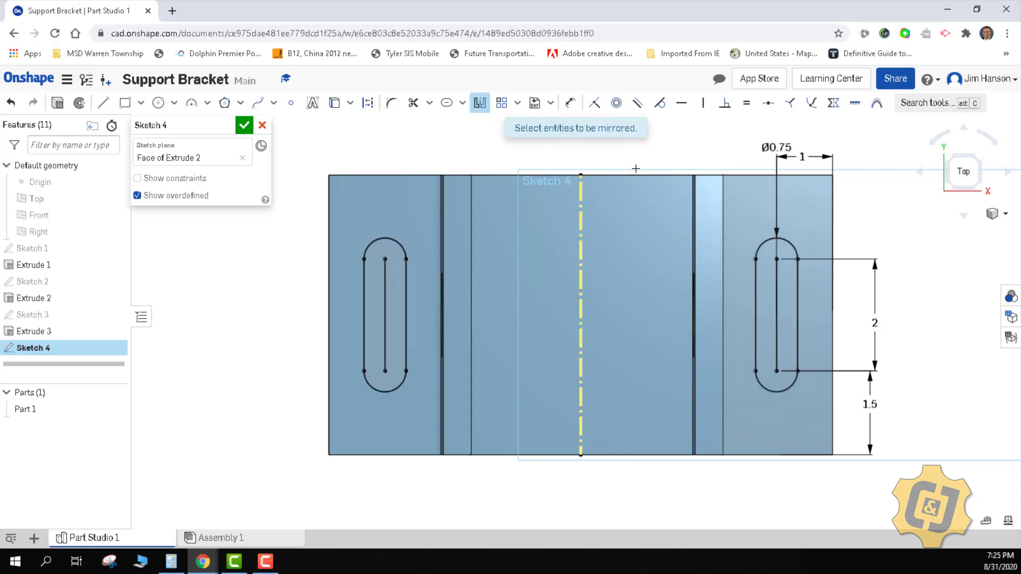
left_click(244, 125)
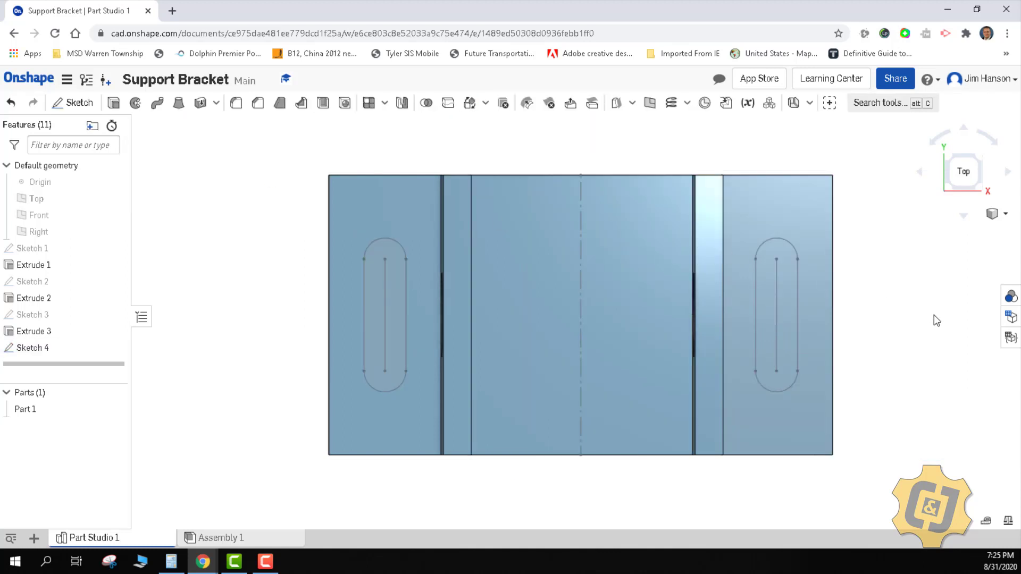
Step: Cut both slot regions through the base flanges with a Remove extrude set to Through all
left_click(993, 214)
left_click(931, 231)
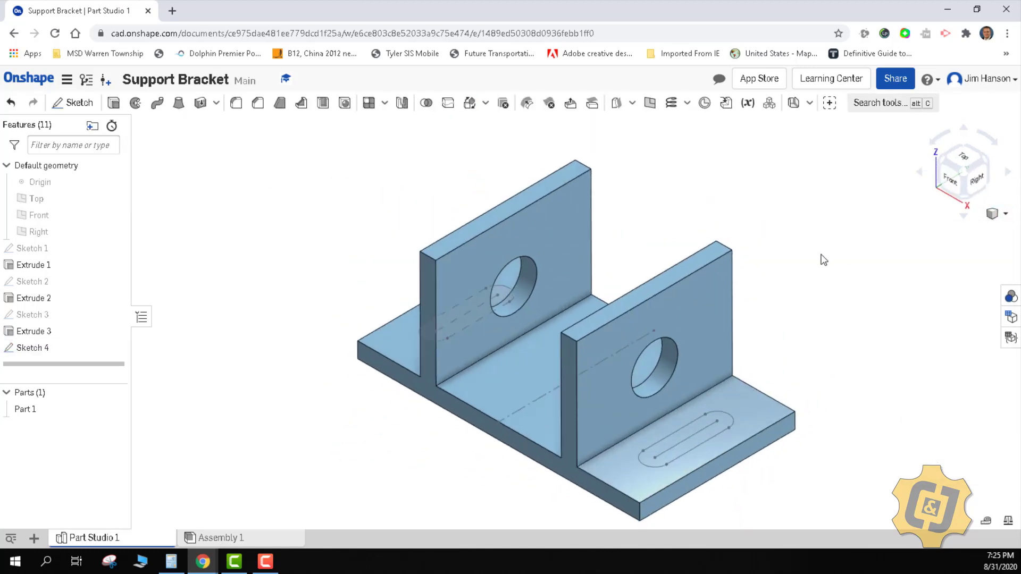
left_click(114, 104)
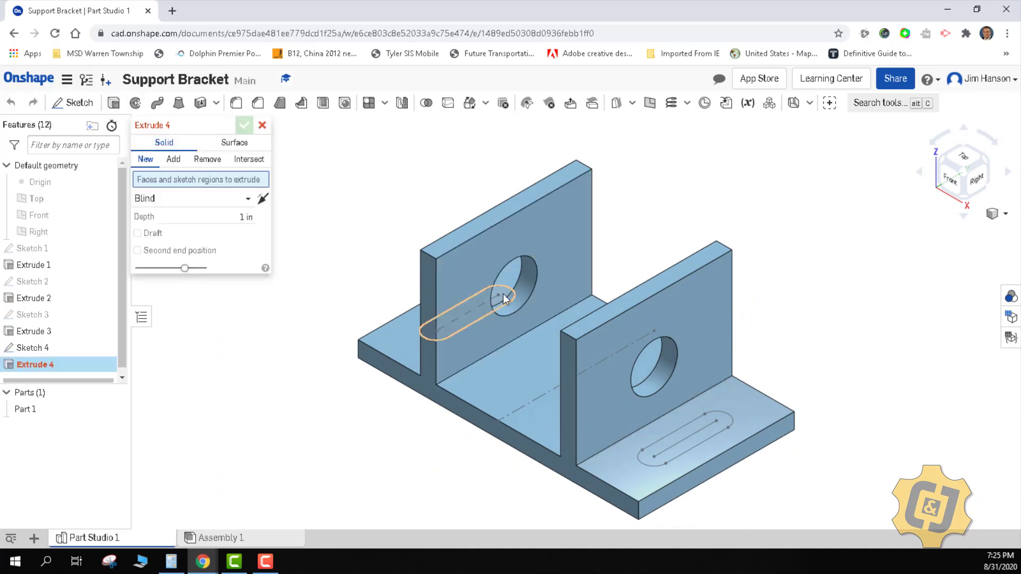
left_click(503, 299)
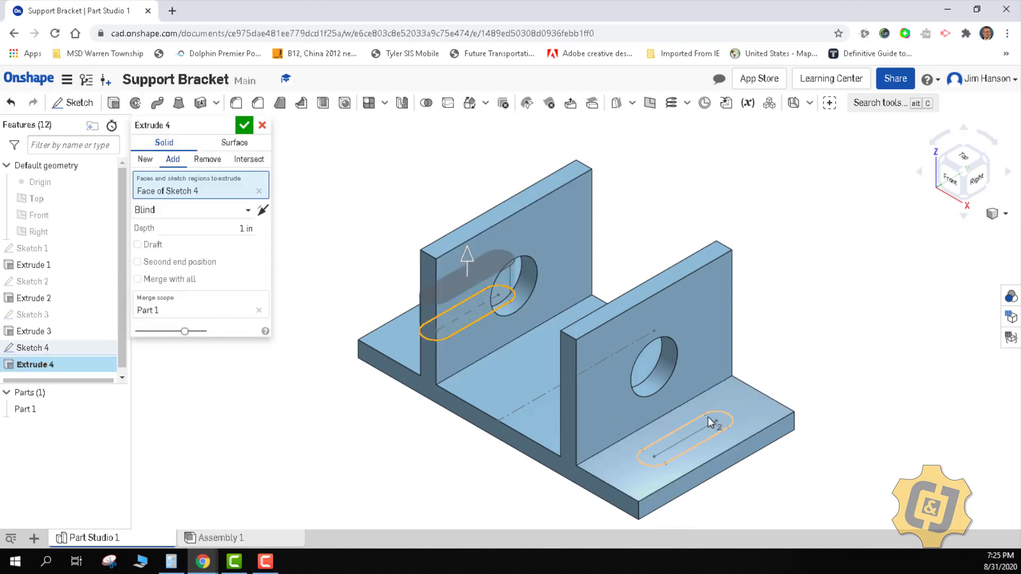
left_click(724, 423)
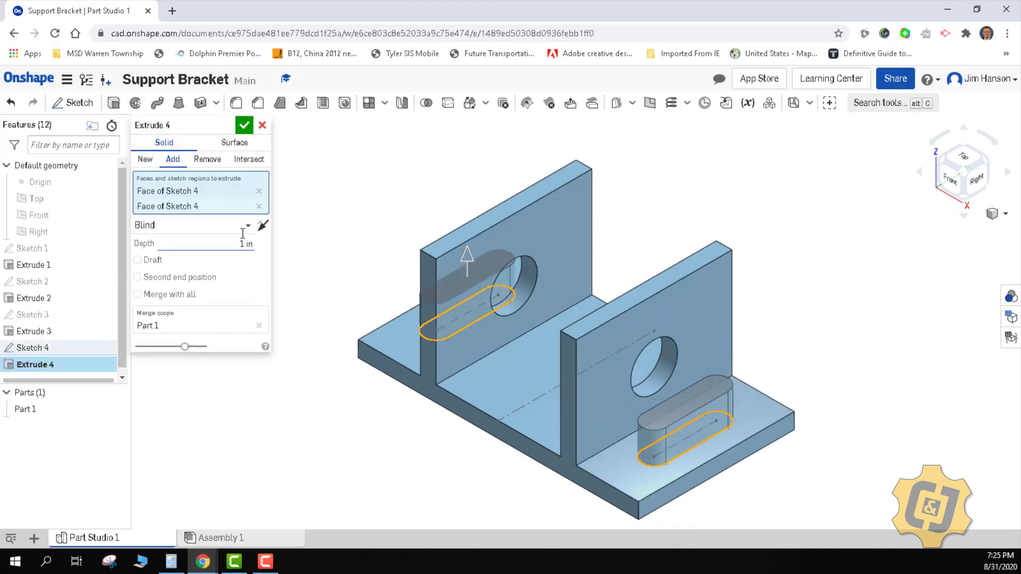
left_click(207, 232)
left_click(207, 160)
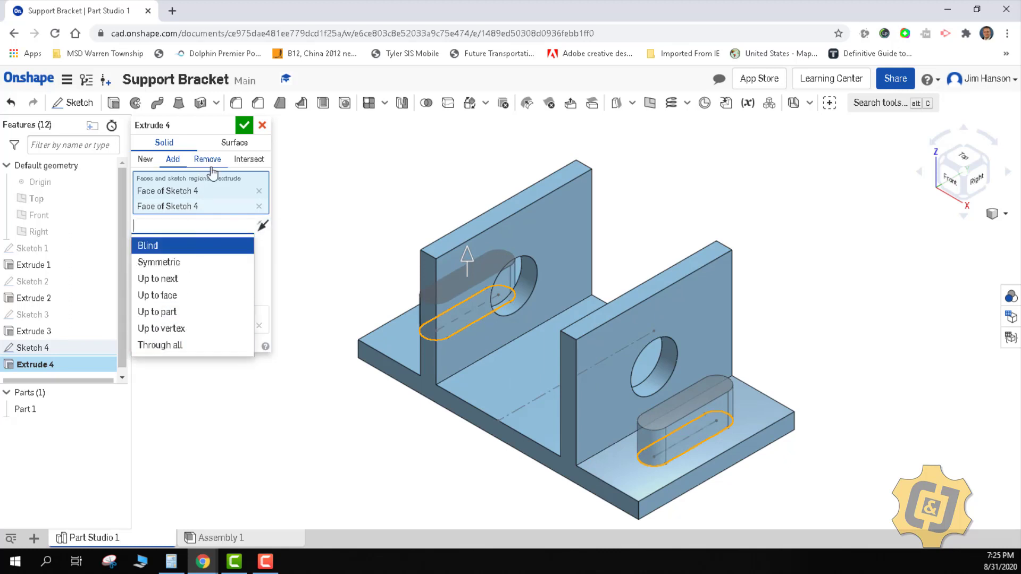
left_click(204, 229)
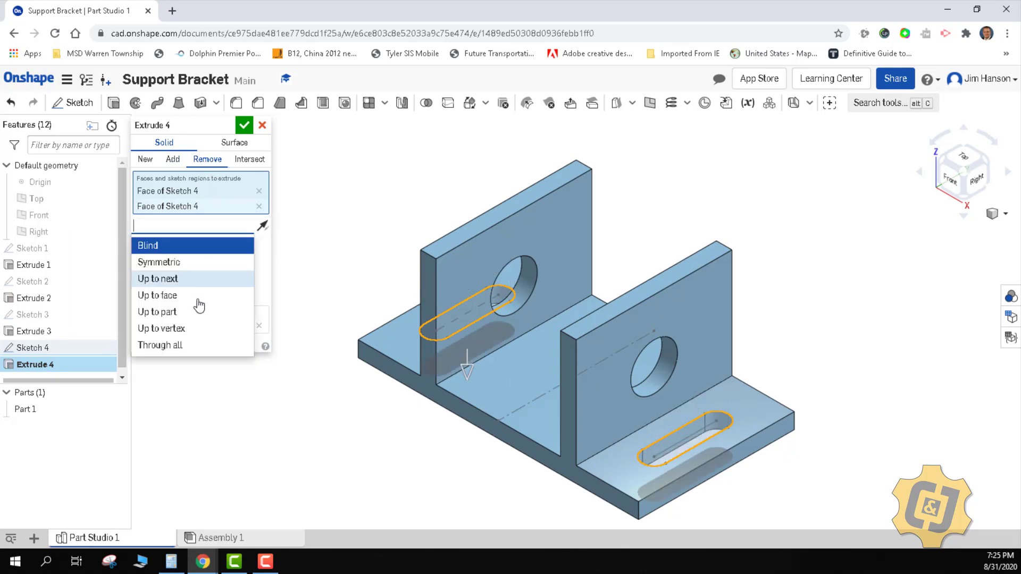
left_click(192, 346)
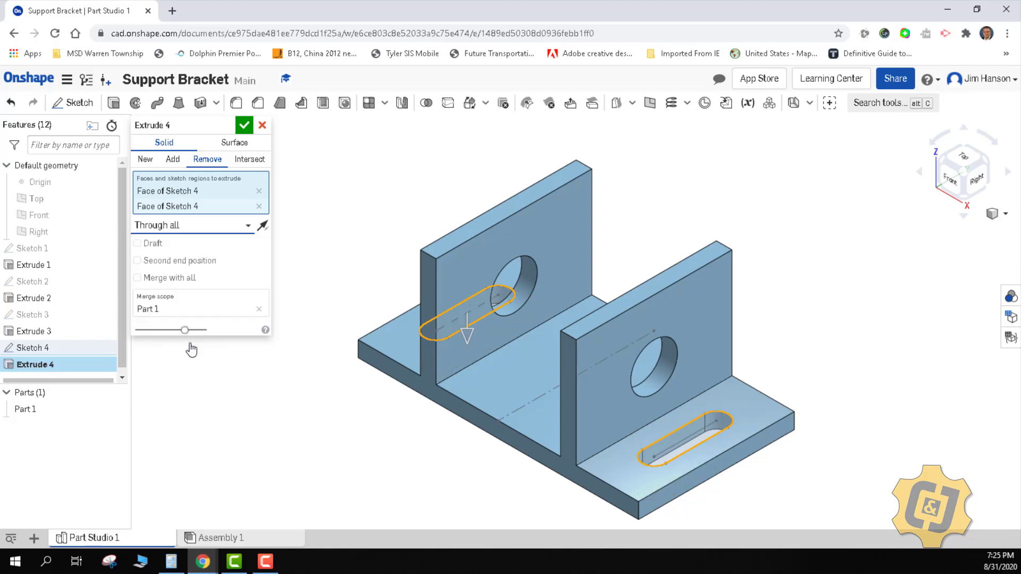
left_click(244, 125)
Step: Start a 1 in equal-distance chamfer on the front and back top corner edges of both uprights
mouse_move(370, 287)
right_mouse_down()
mouse_move(410, 304)
mouse_move(404, 321)
mouse_move(371, 319)
mouse_move(399, 285)
mouse_move(445, 278)
mouse_move(392, 292)
mouse_move(378, 311)
mouse_move(398, 303)
mouse_move(388, 299)
right_mouse_up()
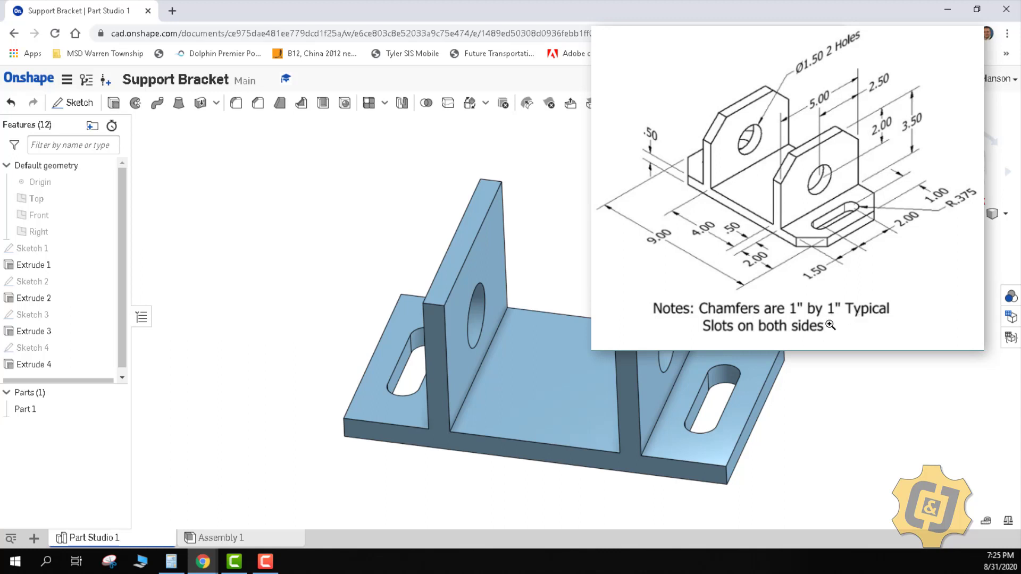
left_click(258, 105)
left_click(250, 182)
type("1")
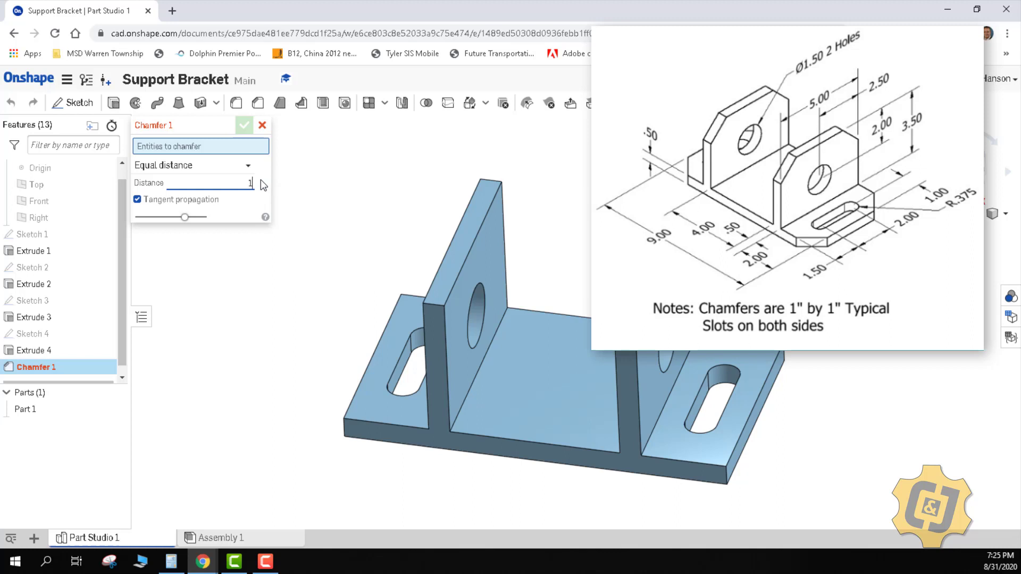
key("Return")
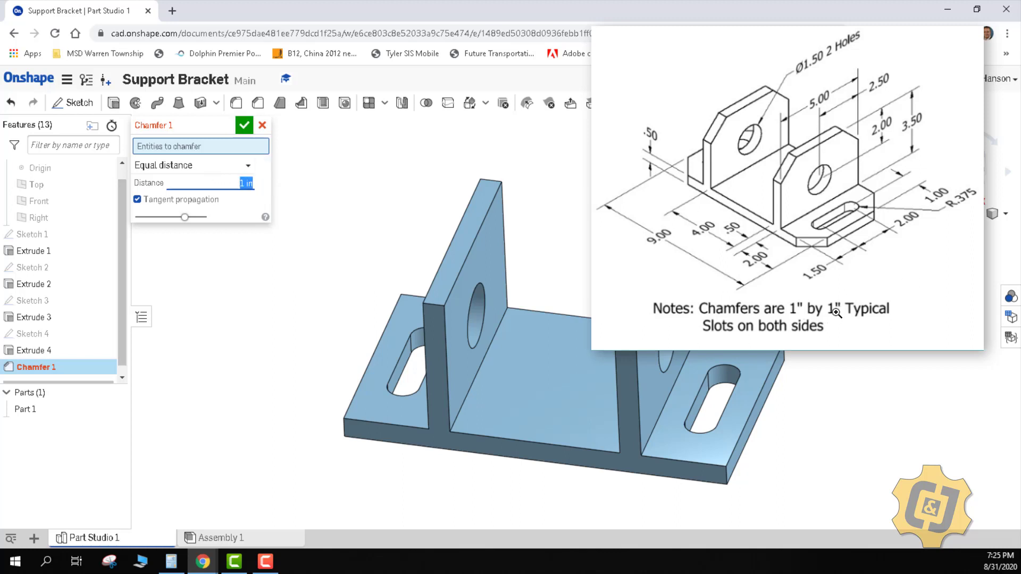
left_click(442, 281)
left_click(682, 205)
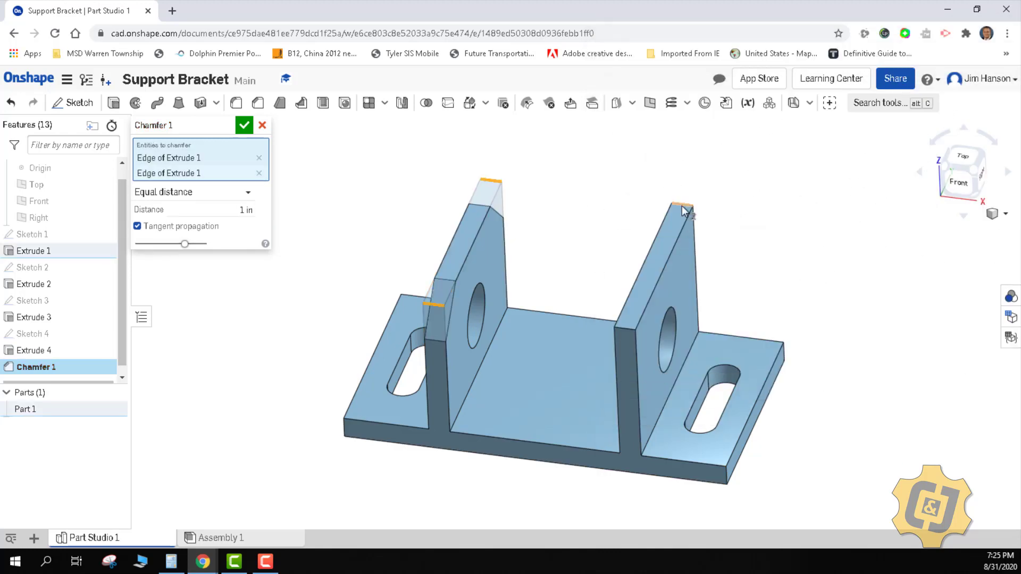
left_click(641, 336)
Step: Add the base's four vertical corner edges to the 1 in equal-distance chamfer and finish the feature
left_click(728, 474)
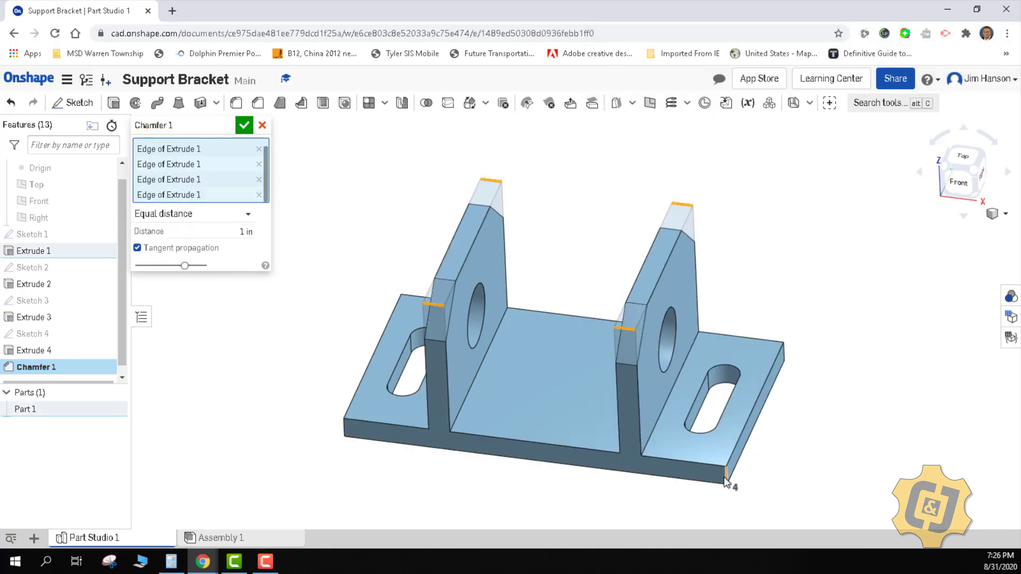
left_click(779, 367)
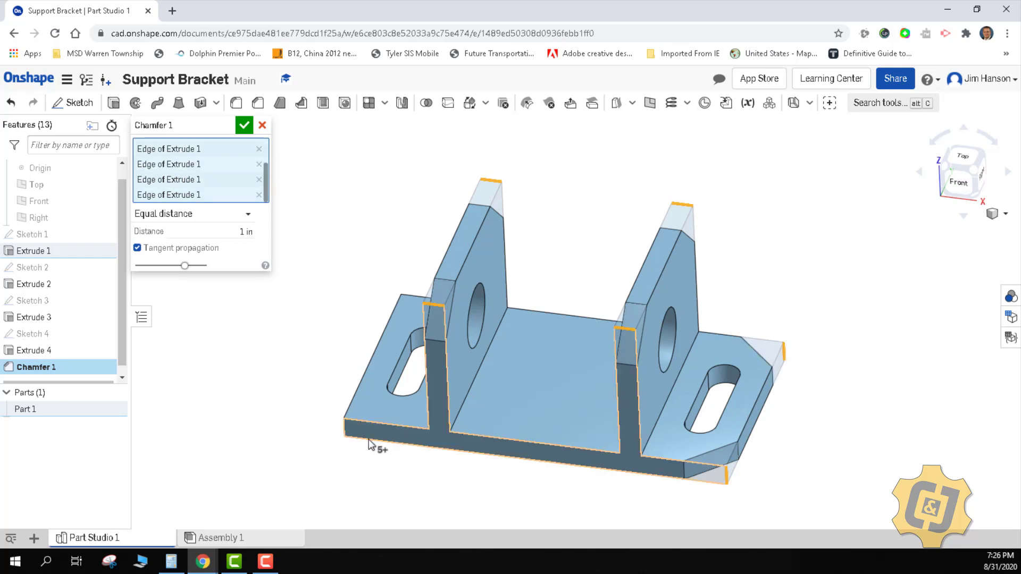
left_click(350, 438)
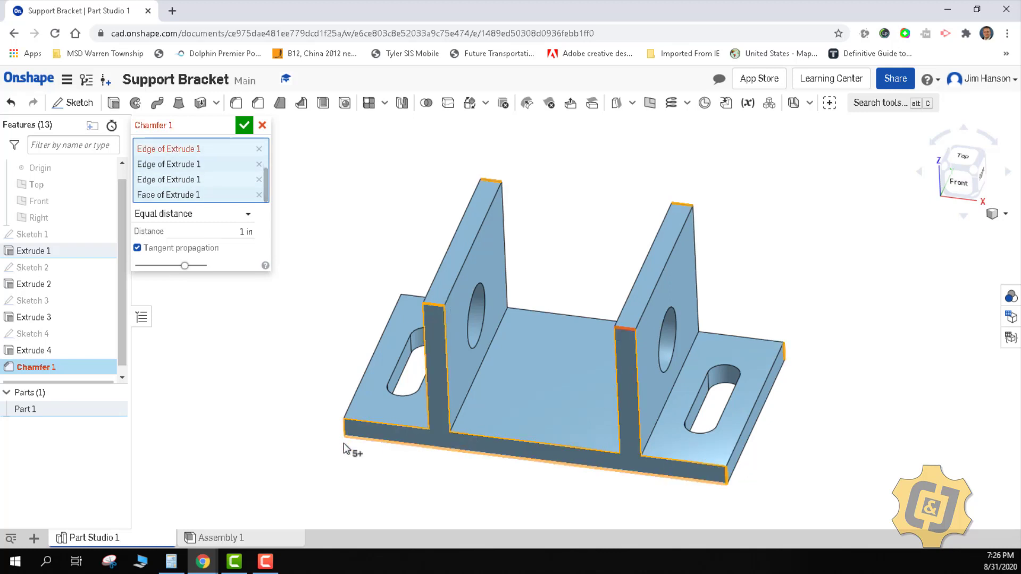
left_click(363, 437)
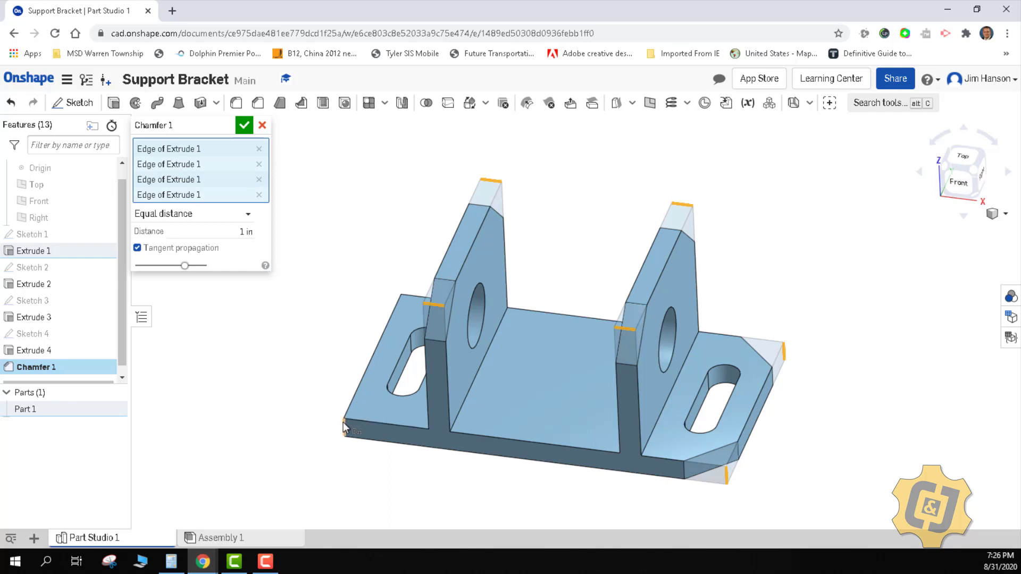
left_click(333, 407)
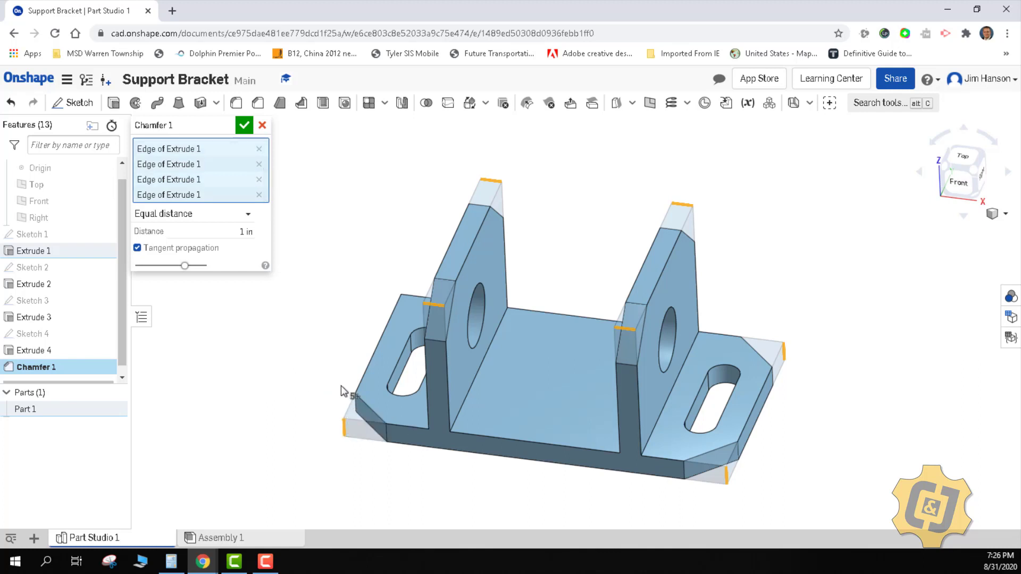
right_click_drag(355, 365, 328, 311)
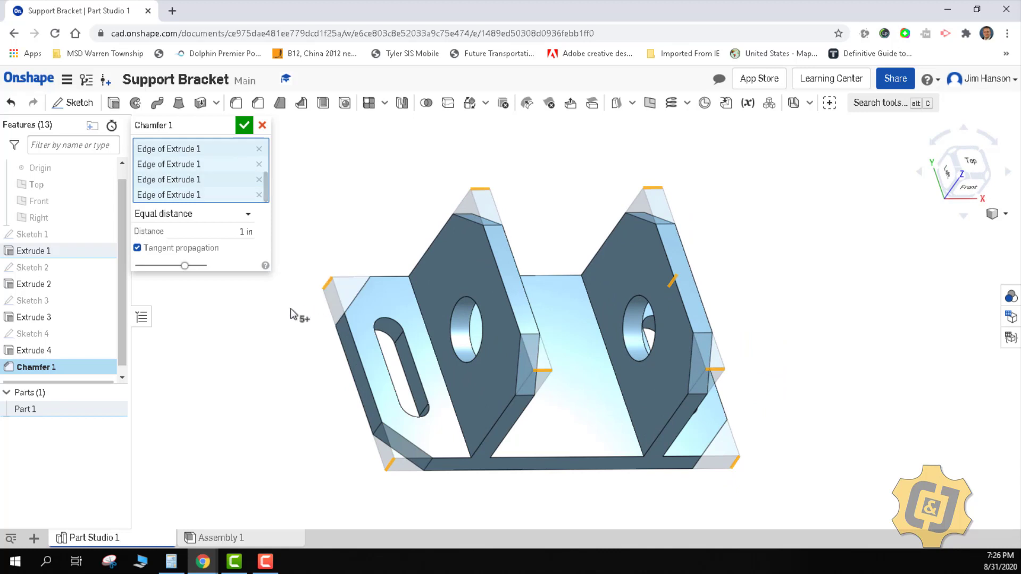
mouse_move(316, 349)
right_mouse_down()
mouse_move(326, 366)
mouse_move(301, 356)
right_mouse_up()
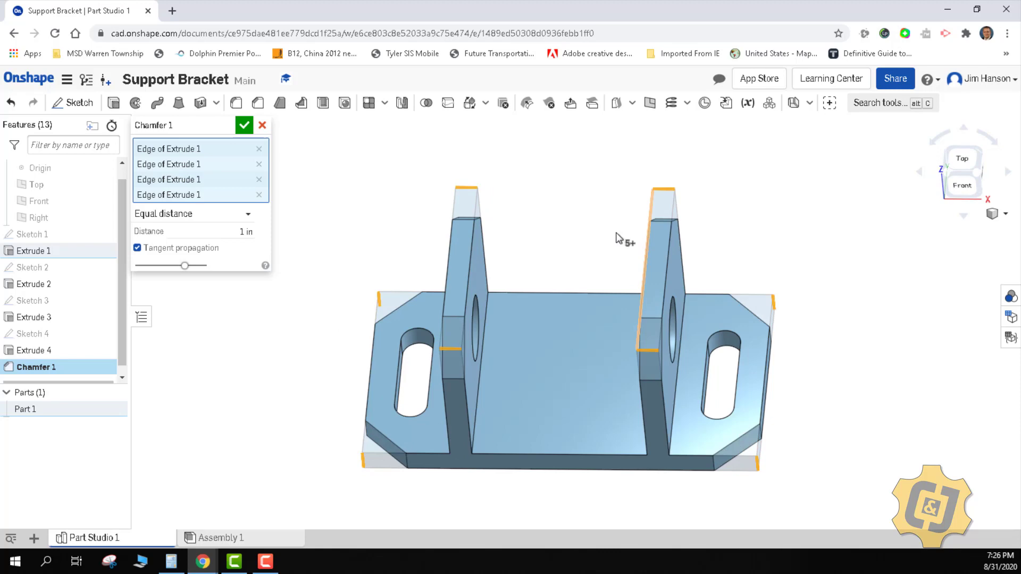
right_click_drag(586, 285, 559, 291)
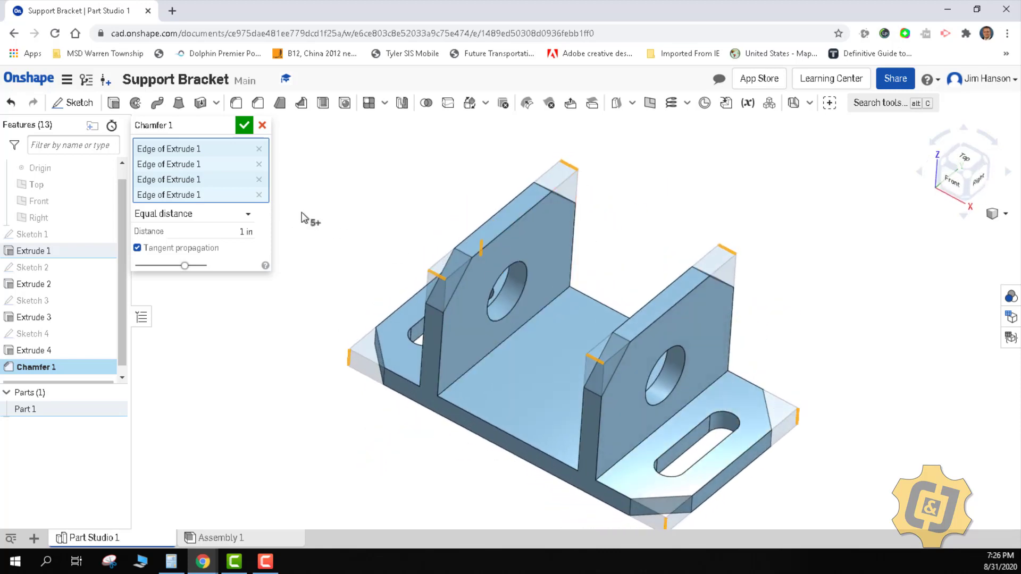
key("Return")
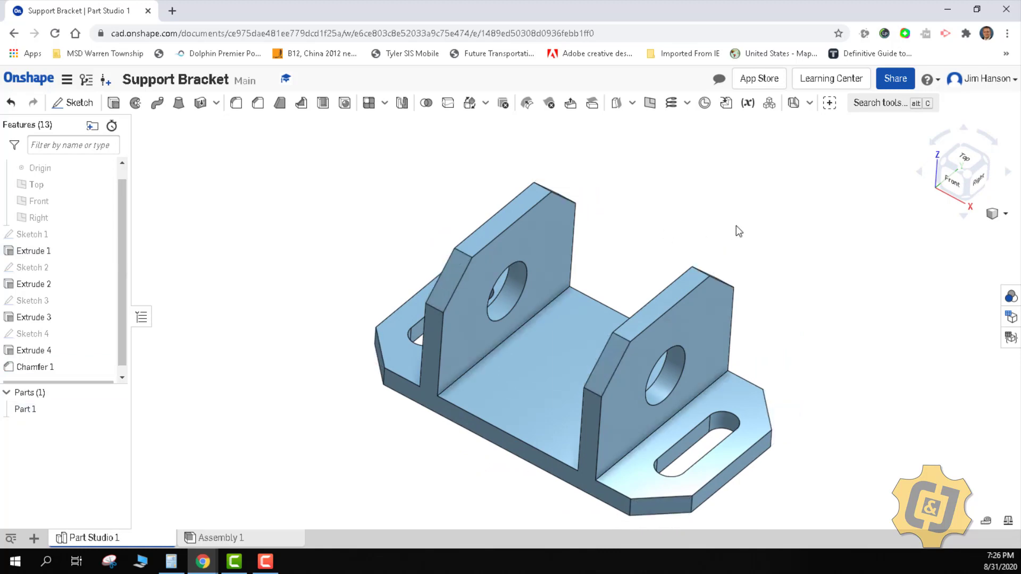
left_click(1005, 213)
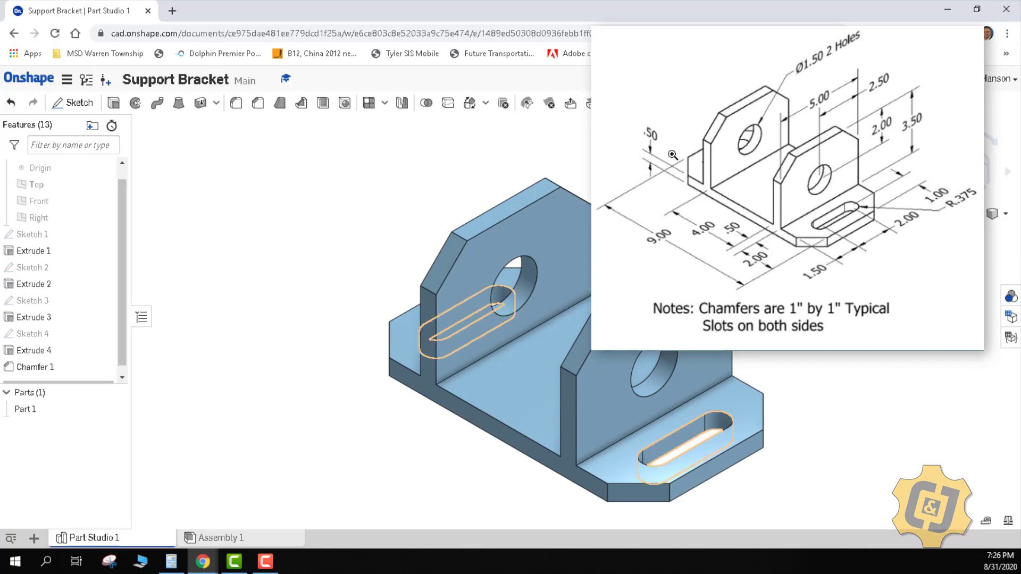
Step: Try a height of 3.5 in for the block profile in Sketch 1, and undo the change
double_click(32, 234)
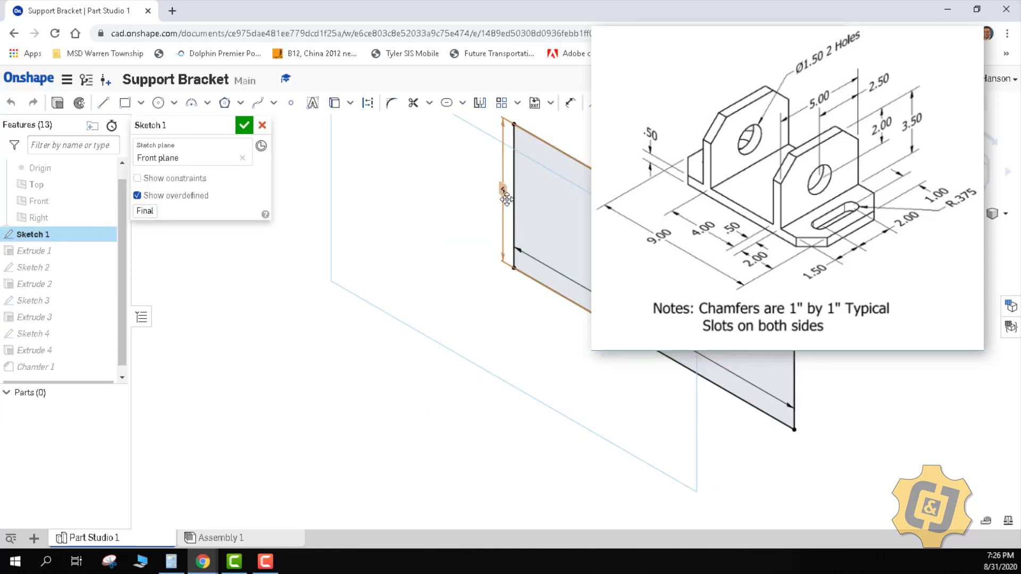
double_click(507, 196)
type("3.5")
key("Return")
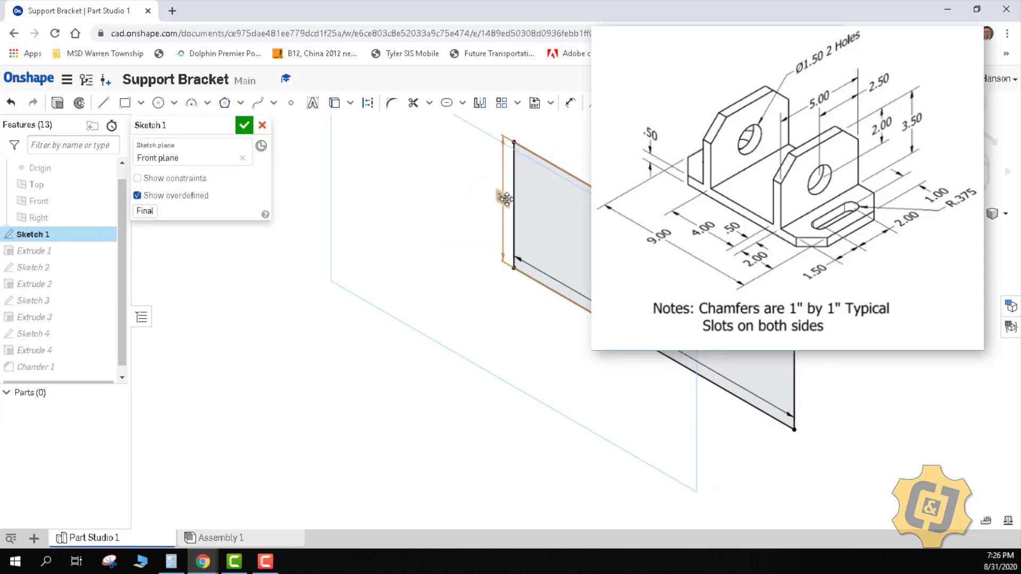
left_click(244, 131)
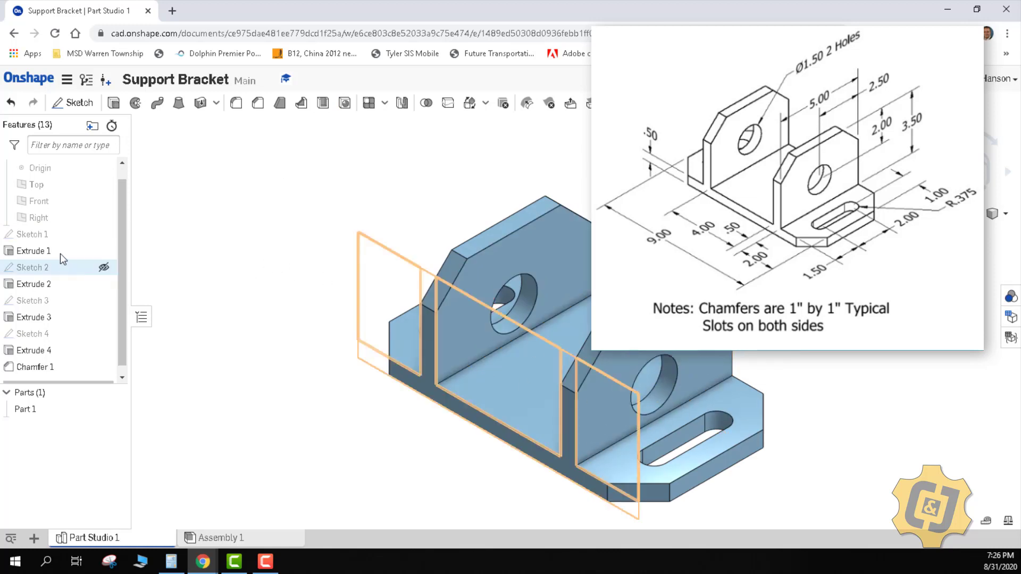
key("ctrl+z")
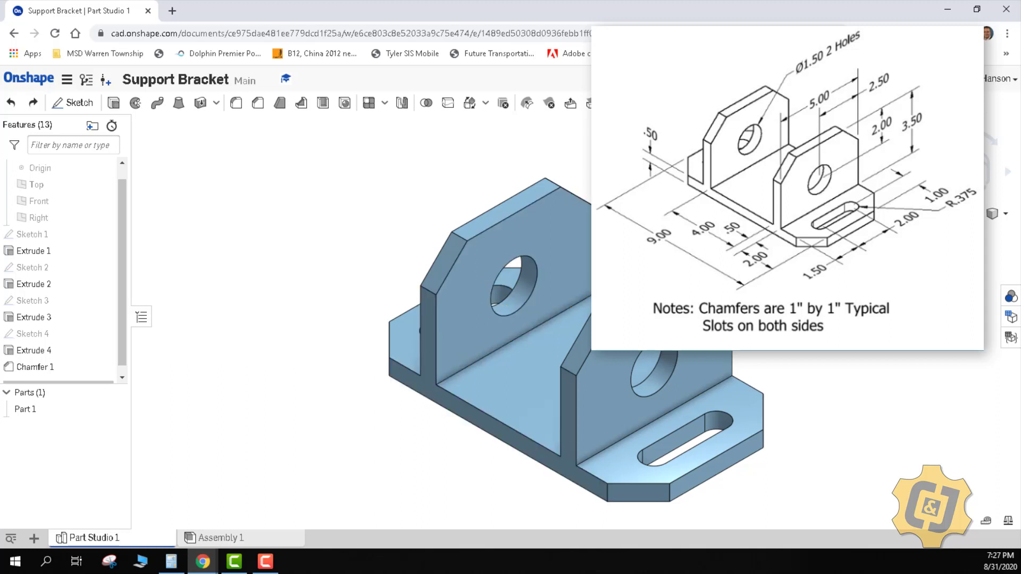
Step: Assign Aluminum - 6061 from the Onshape Material Library to Part 1
middle_click_drag(440, 337, 448, 319)
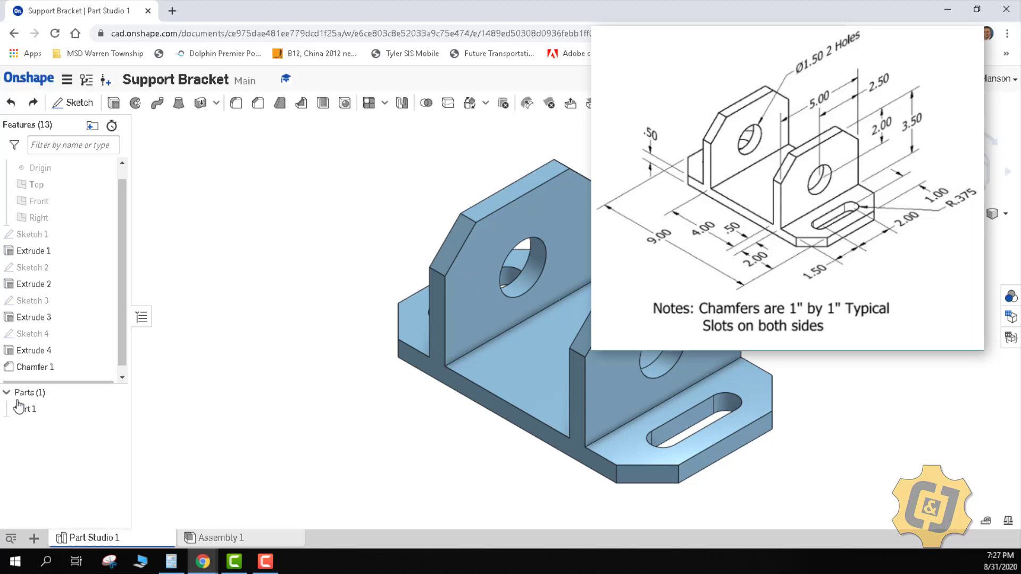
right_click(35, 407)
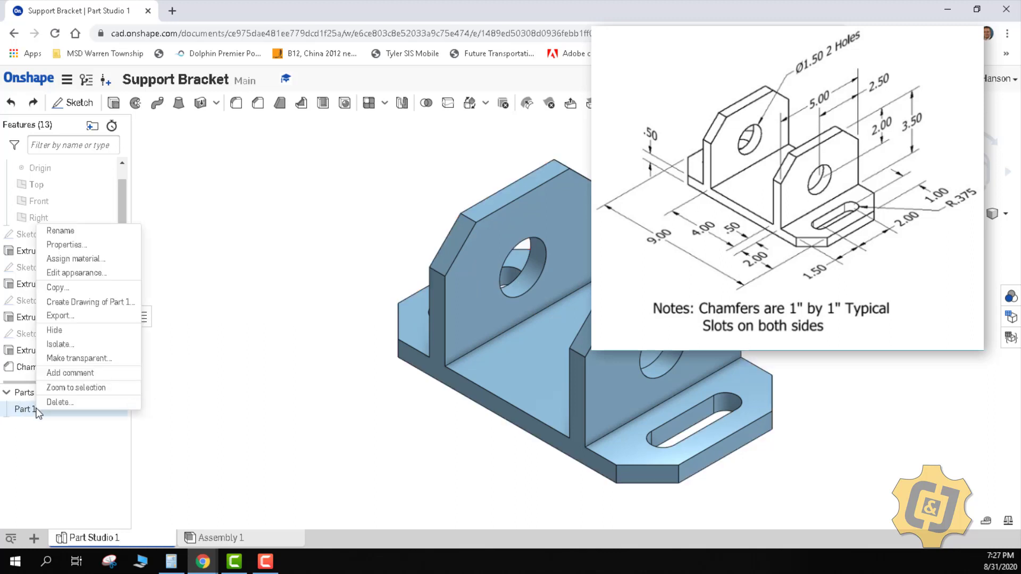
left_click(79, 259)
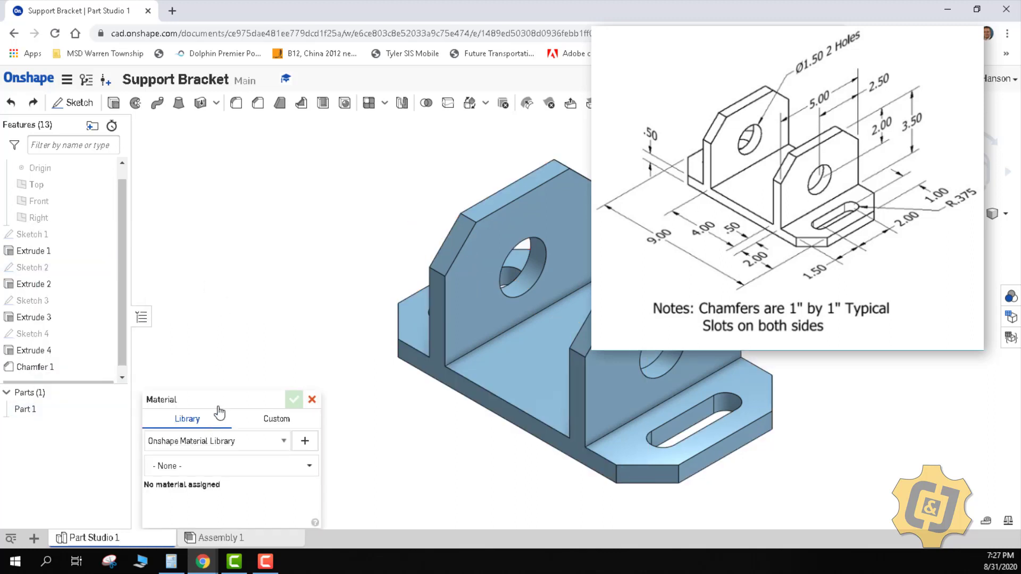
left_click(216, 466)
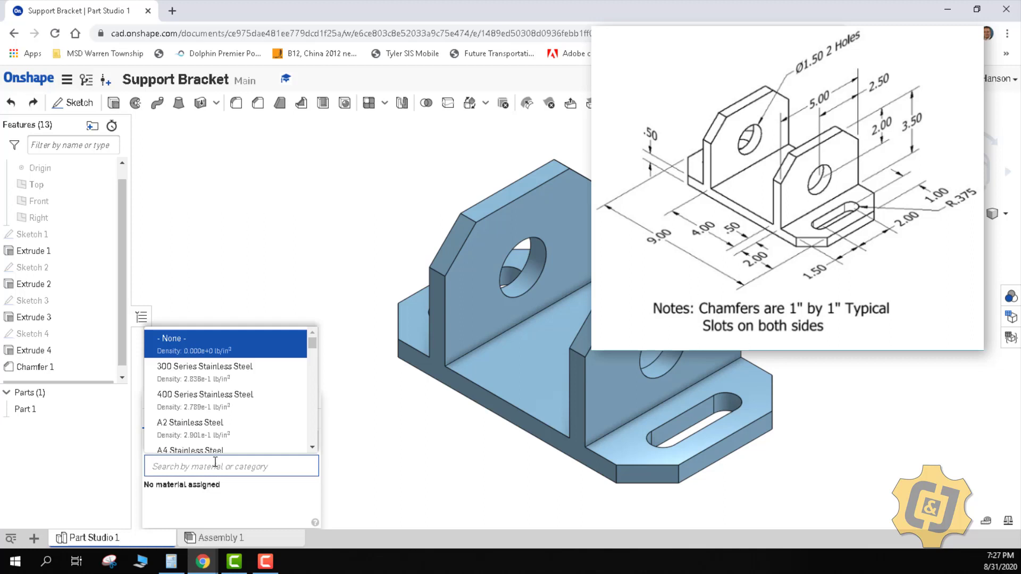
type("alum")
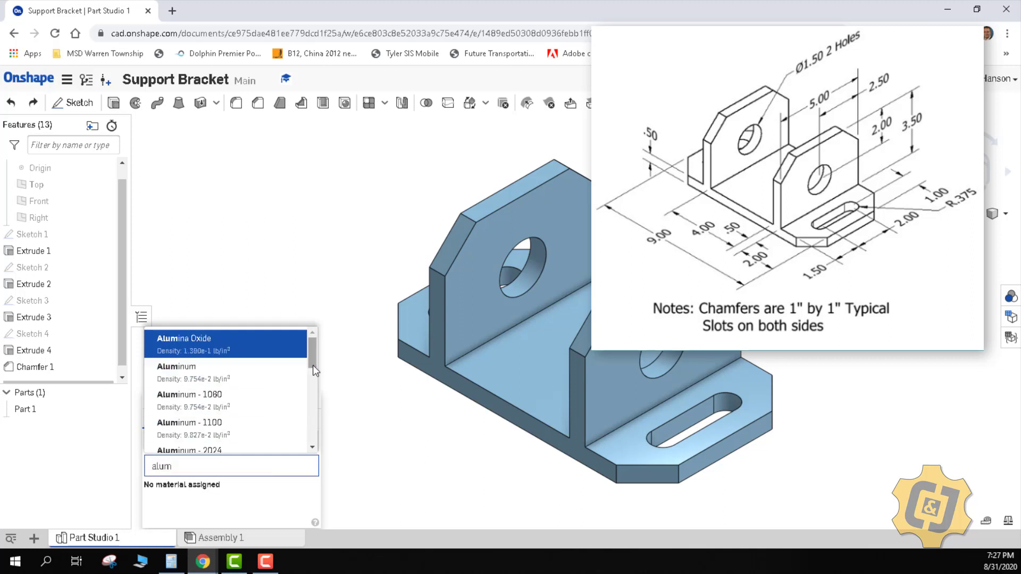
scroll(314, 377, "down", 1)
left_click_drag(313, 373, 309, 407)
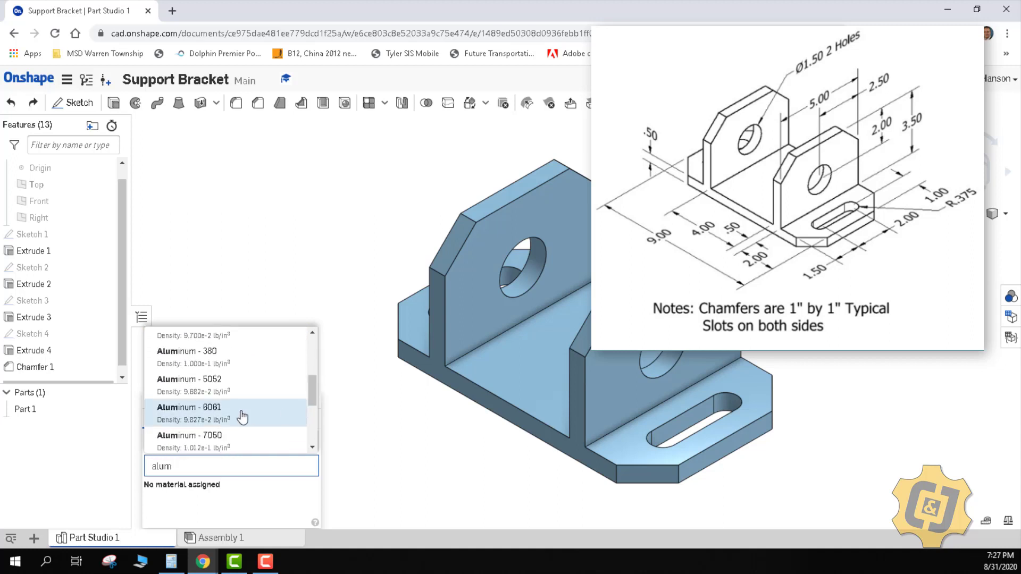
left_click(214, 410)
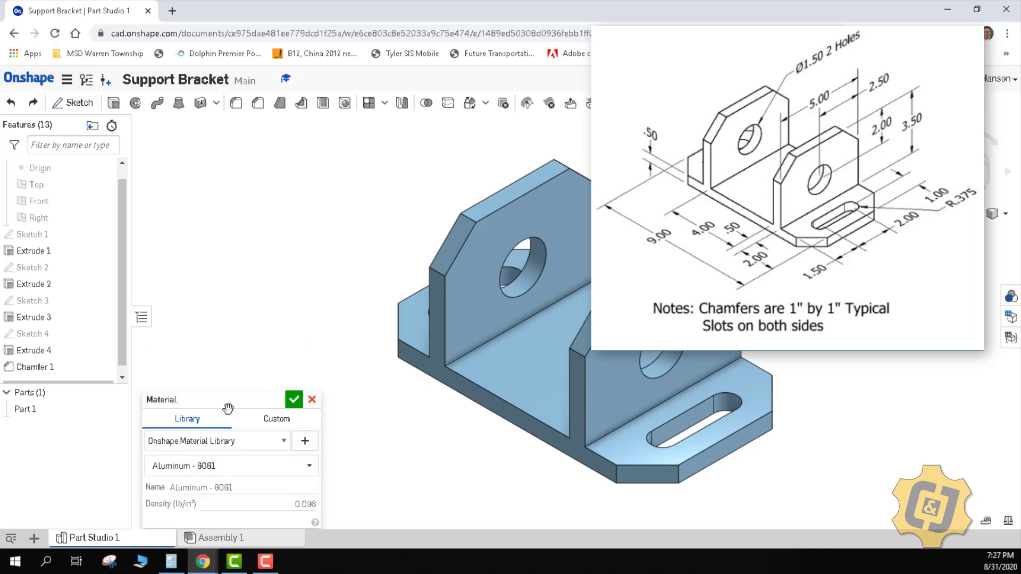
left_click(291, 399)
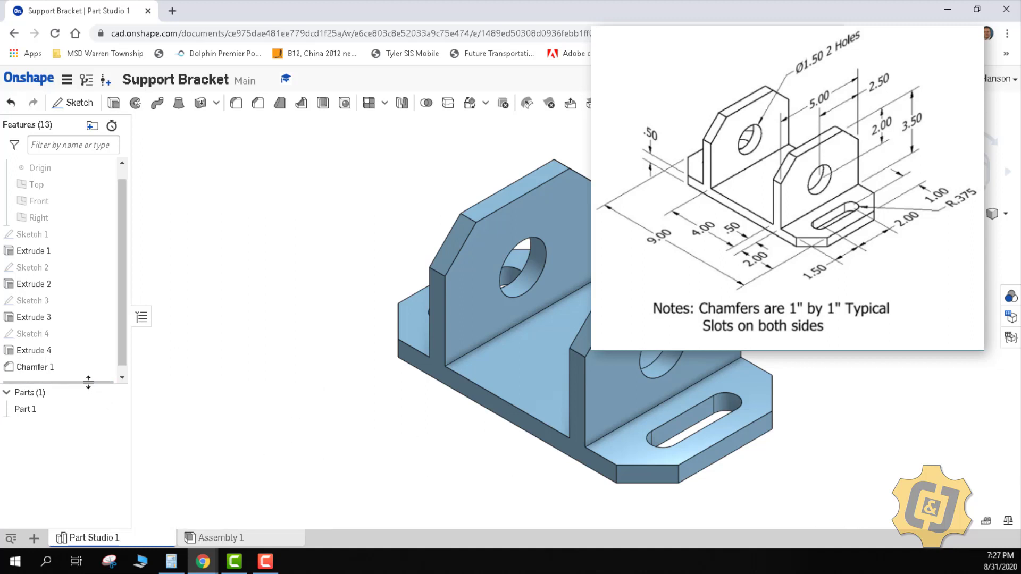
Step: Enlarge the feature list and roll the model history back to just after Extrude 1
left_click_drag(89, 382, 91, 428)
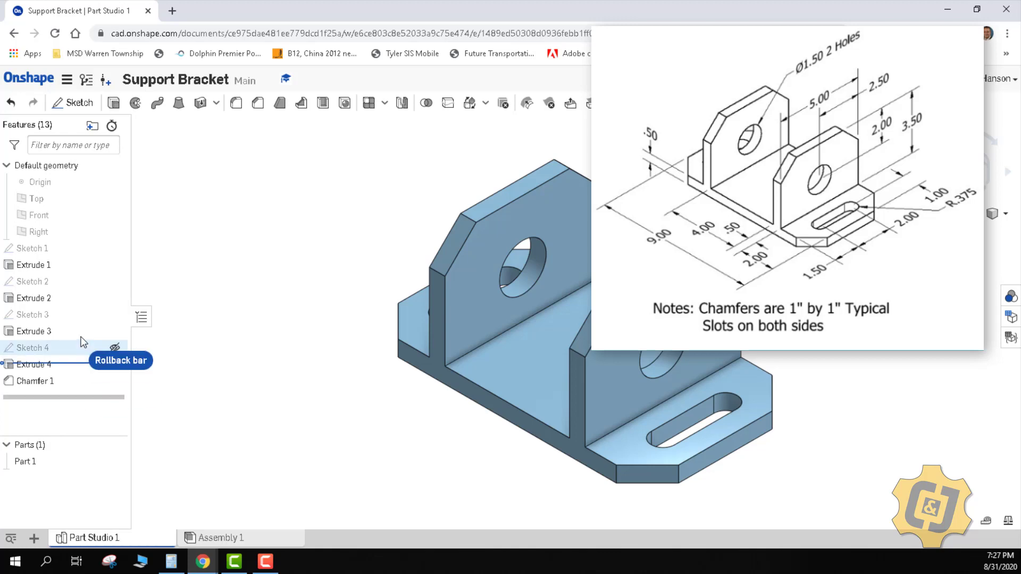
left_click_drag(80, 364, 80, 281)
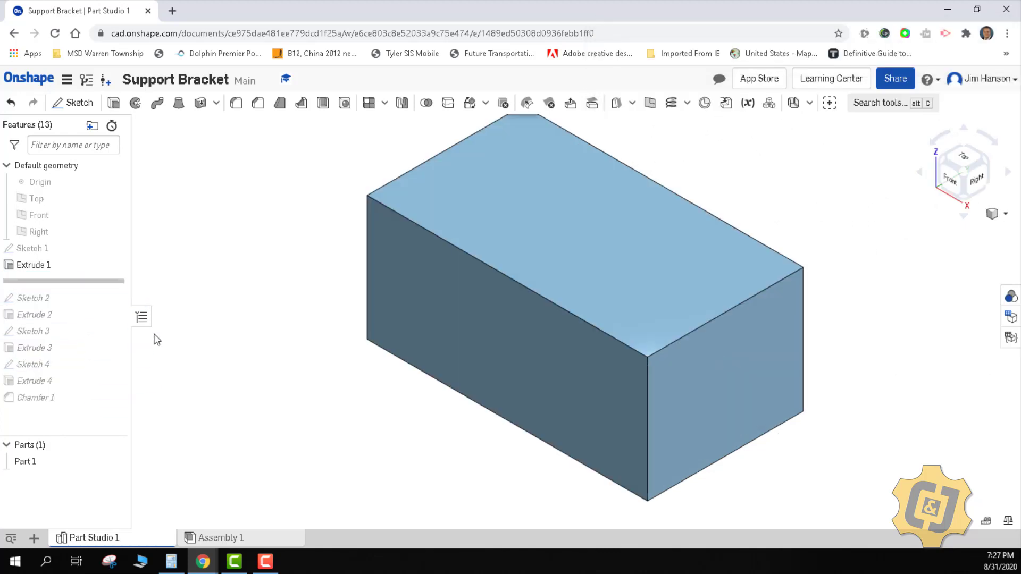
key("f")
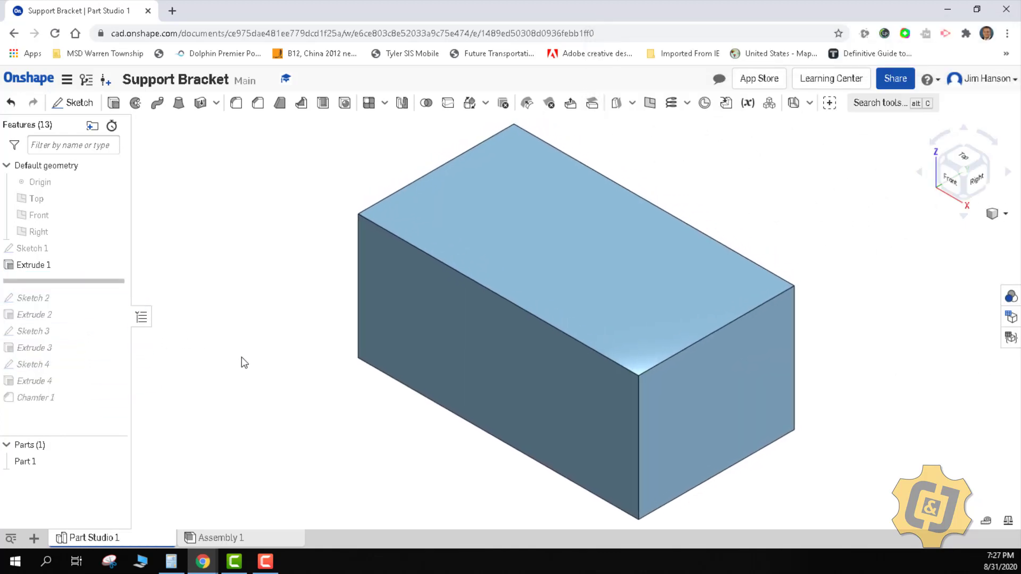